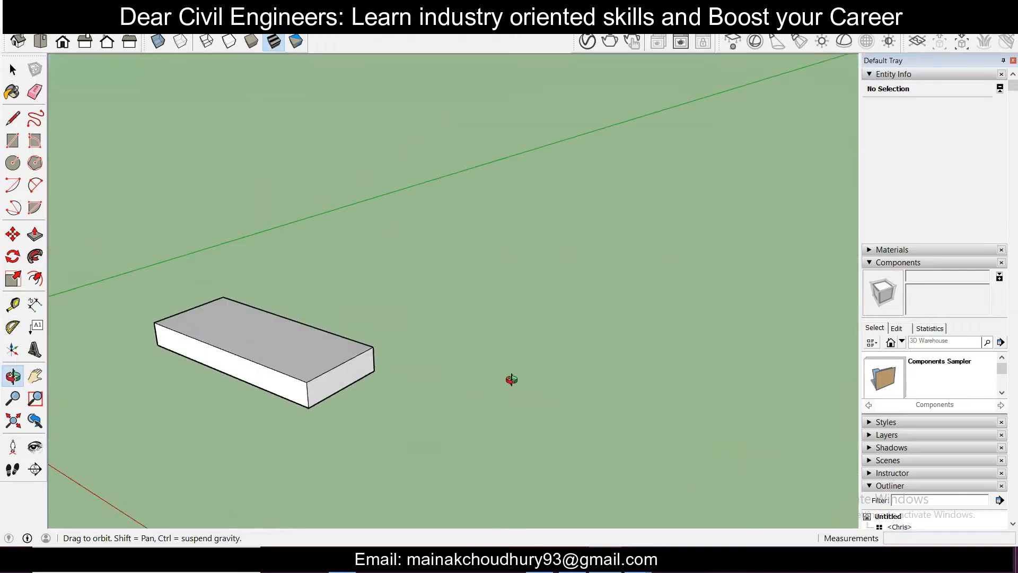
Select all the geometry of the rectangular block and make it a group
key("p")
middle_click_drag(352, 292, 353, 290)
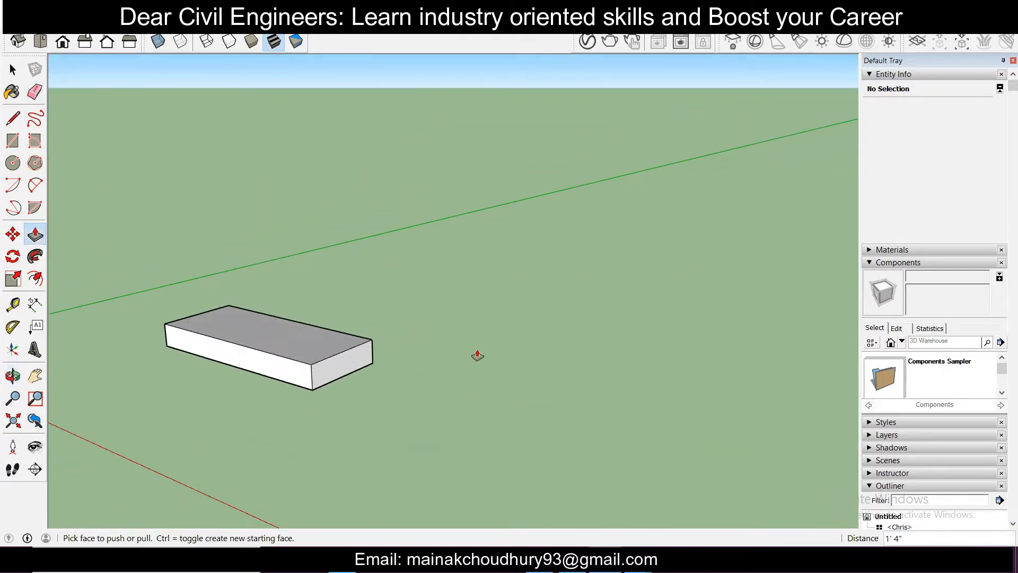
key("space")
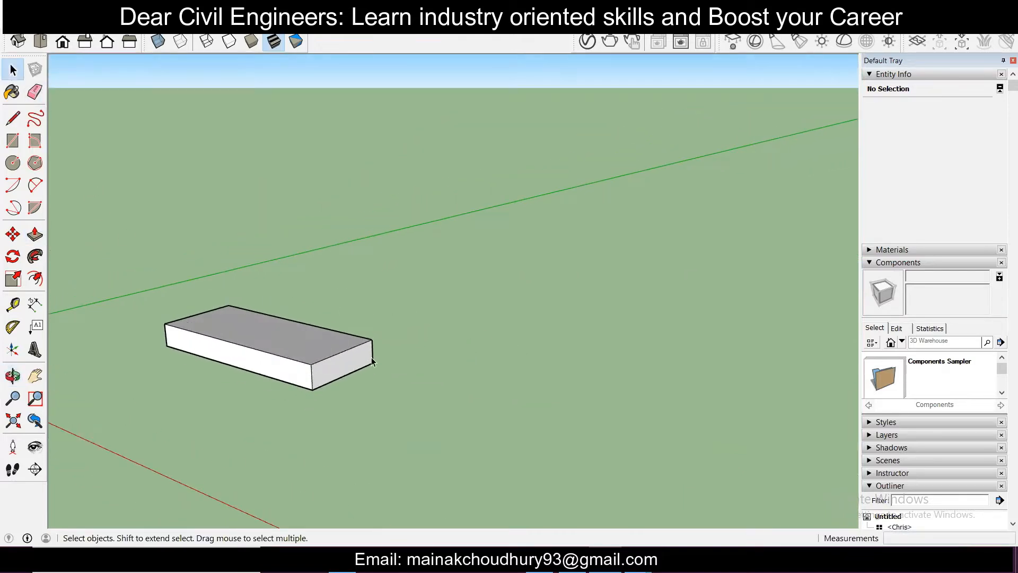
triple_click(329, 373)
scroll(330, 373, "down", 2)
scroll(397, 379, "up", 3)
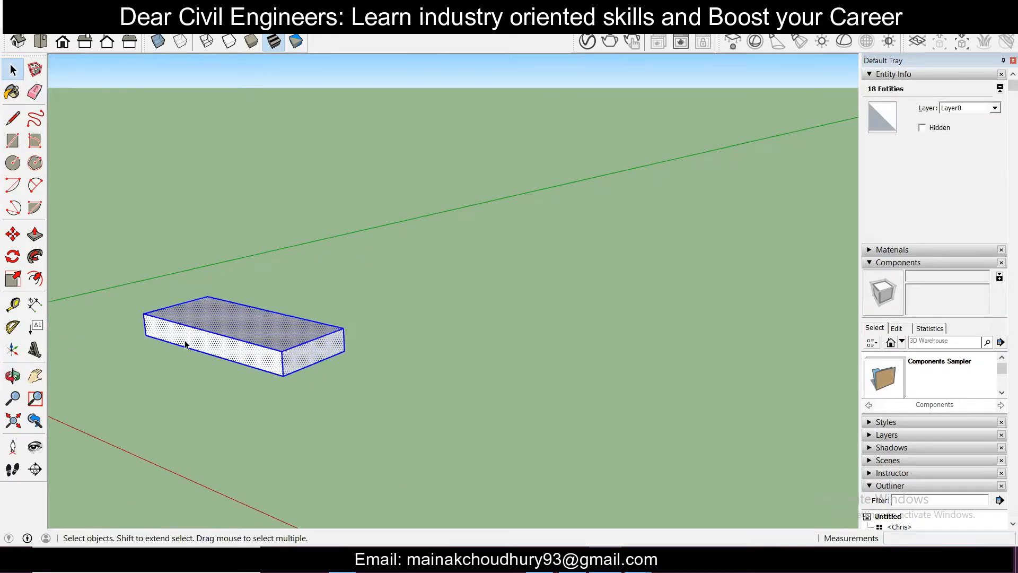
right_click(197, 319)
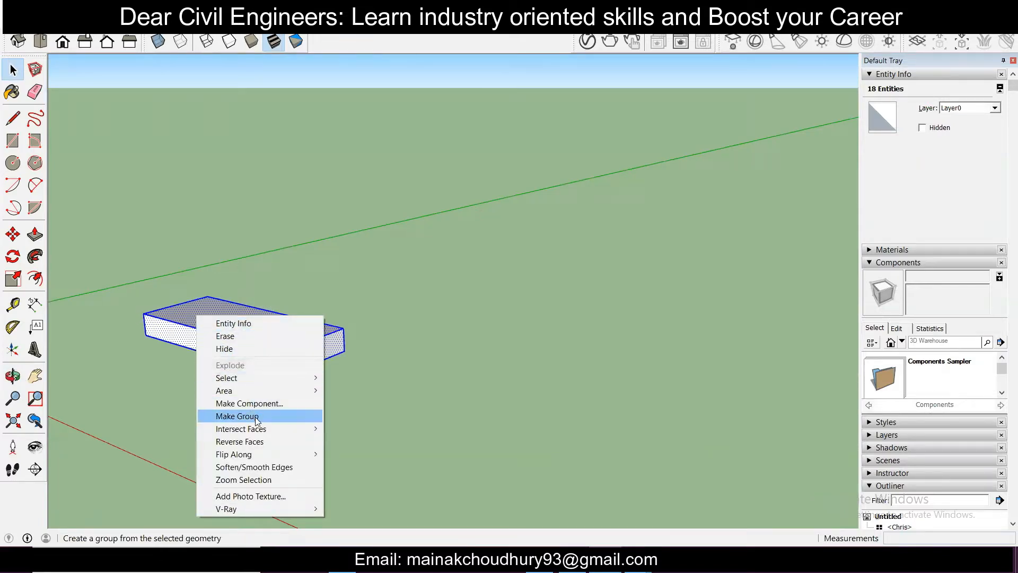
left_click(257, 416)
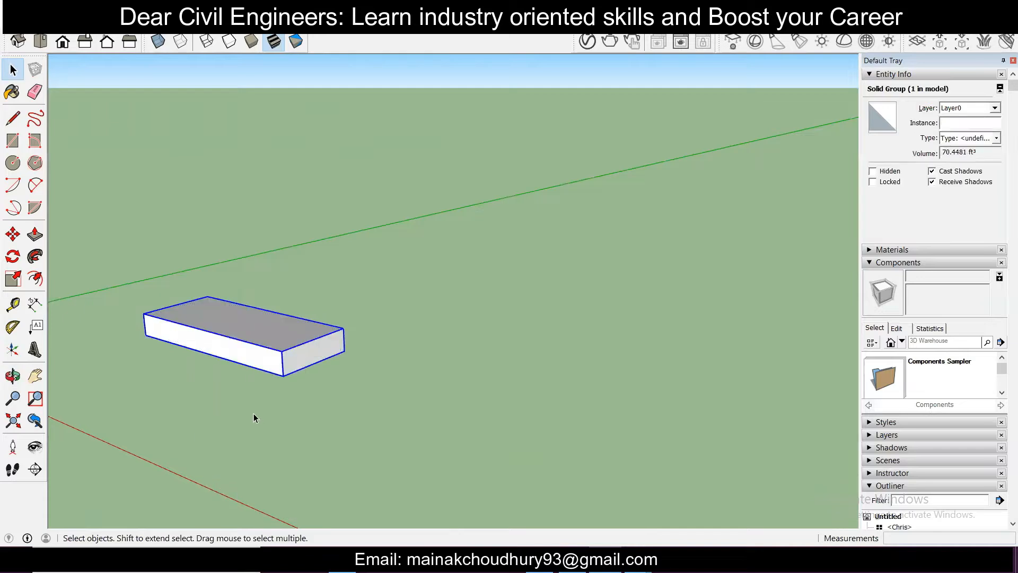
Copy the grouped block from its lower front corner to its upper back corner and array the copy *8 into a staircase
left_click(12, 237)
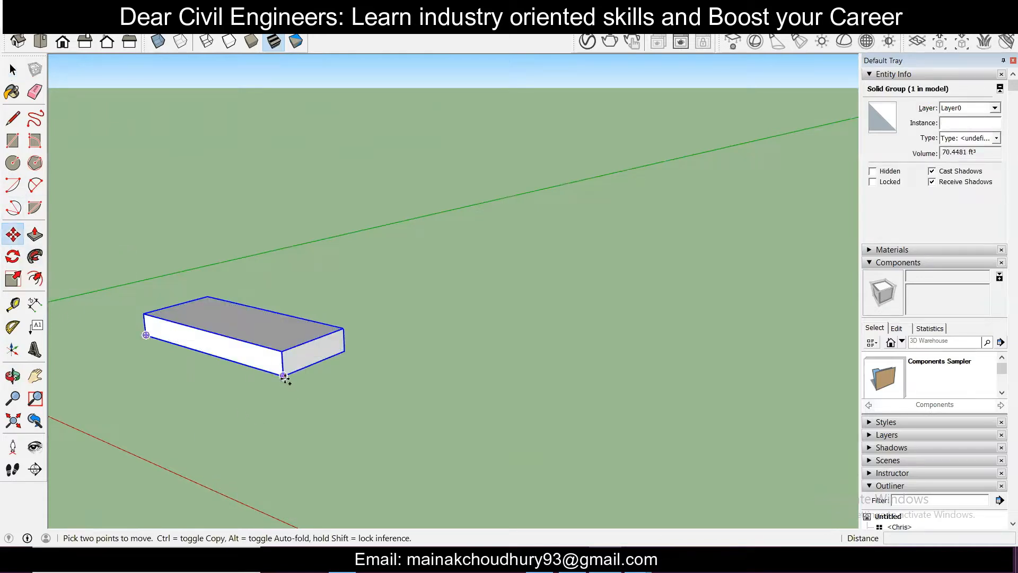
left_click(284, 376)
key("ctrl")
left_click(343, 327)
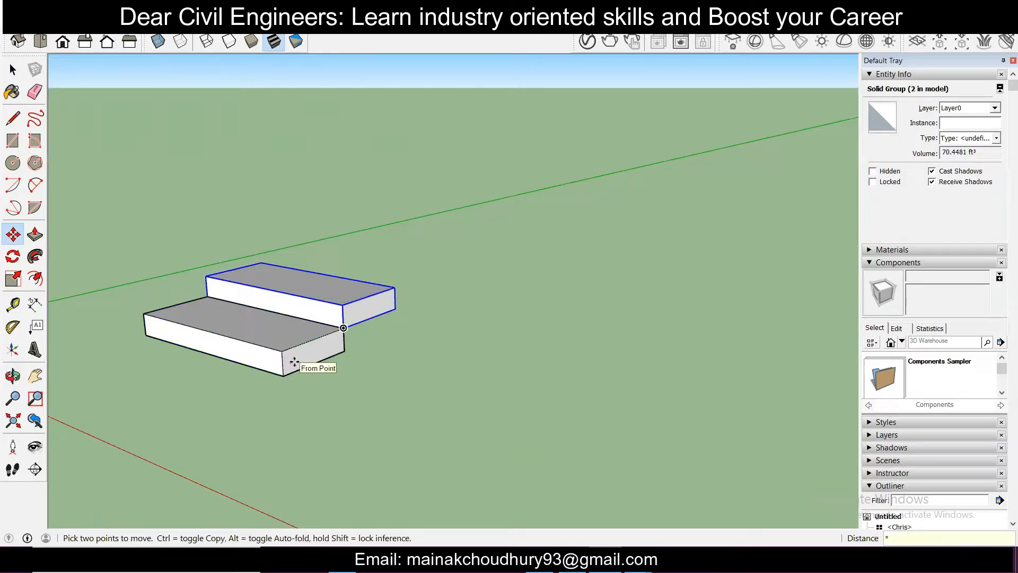
key("Return")
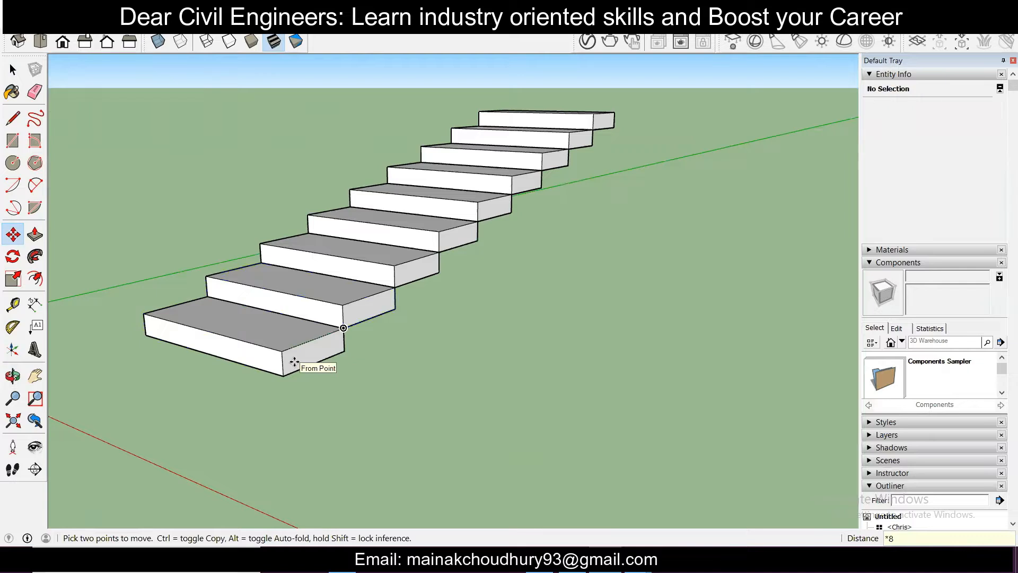
Draw a ground rectangle about 14' 4" by 3' 7" beside the first staircase
scroll(473, 297, "down", 2)
middle_click_drag(473, 297, 352, 318)
key("m")
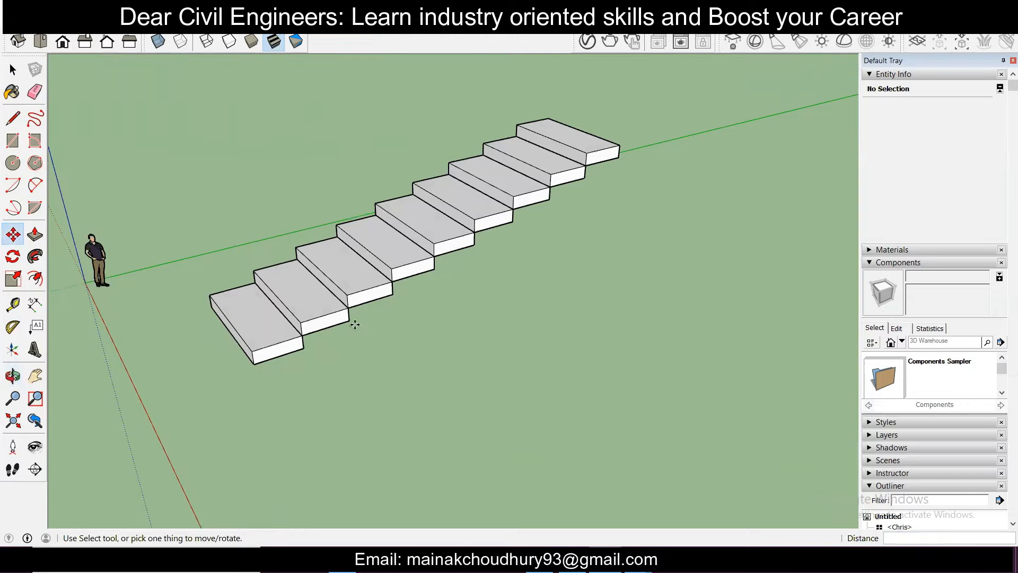
left_click(12, 141)
scroll(204, 266, "down", 3)
left_click(256, 359)
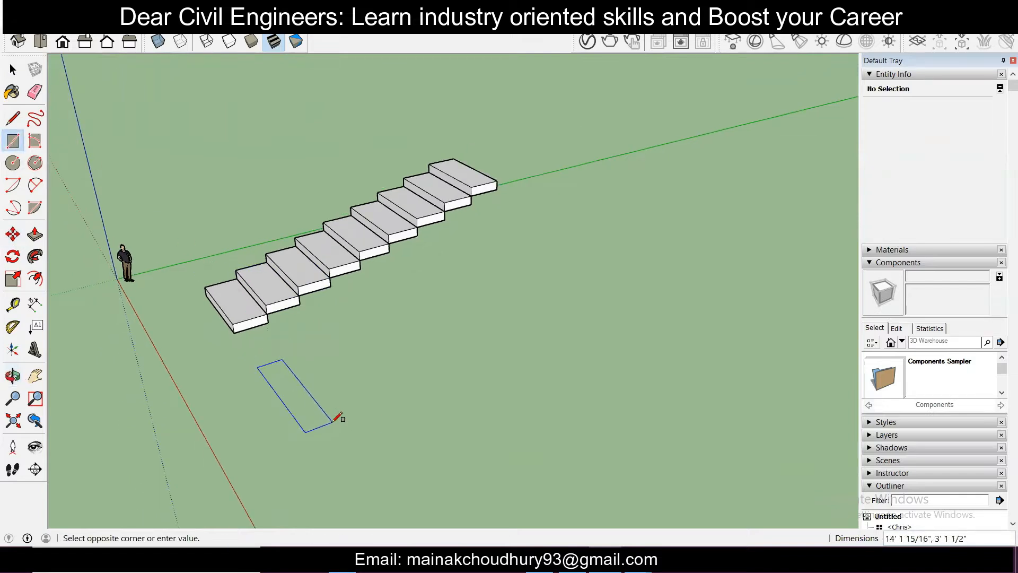
left_click(337, 420)
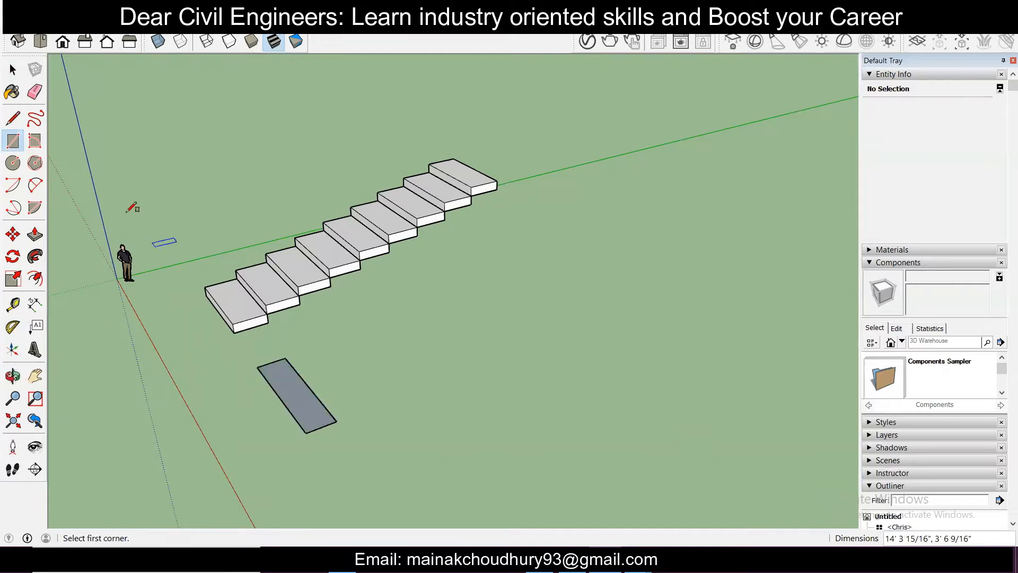
Push/Pull the new rectangle's face upward about 1' 1 1/2" into a solid block
left_click(13, 70)
left_click(275, 370)
middle_click_drag(298, 389, 413, 328)
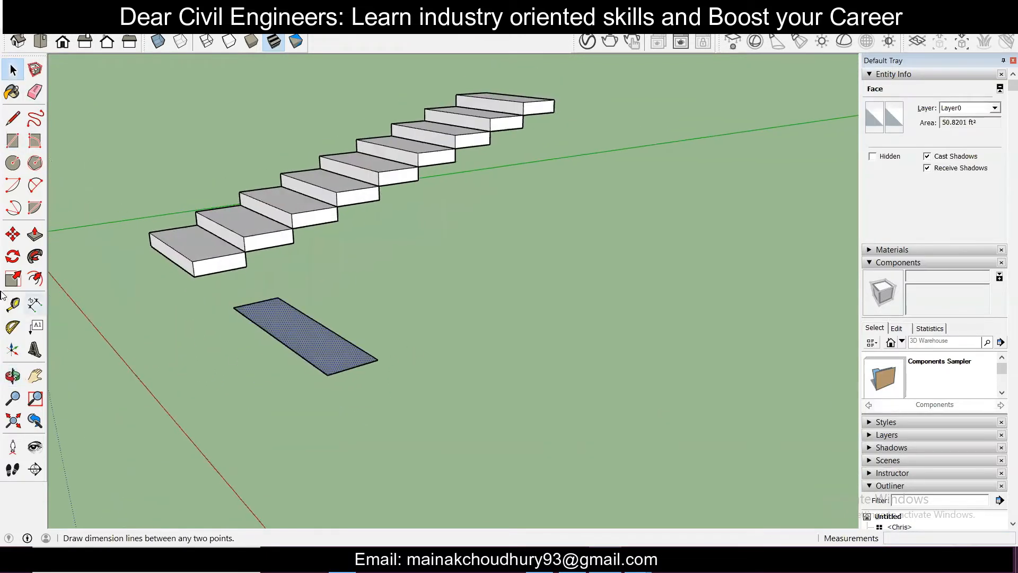
left_click(35, 234)
left_click(311, 337)
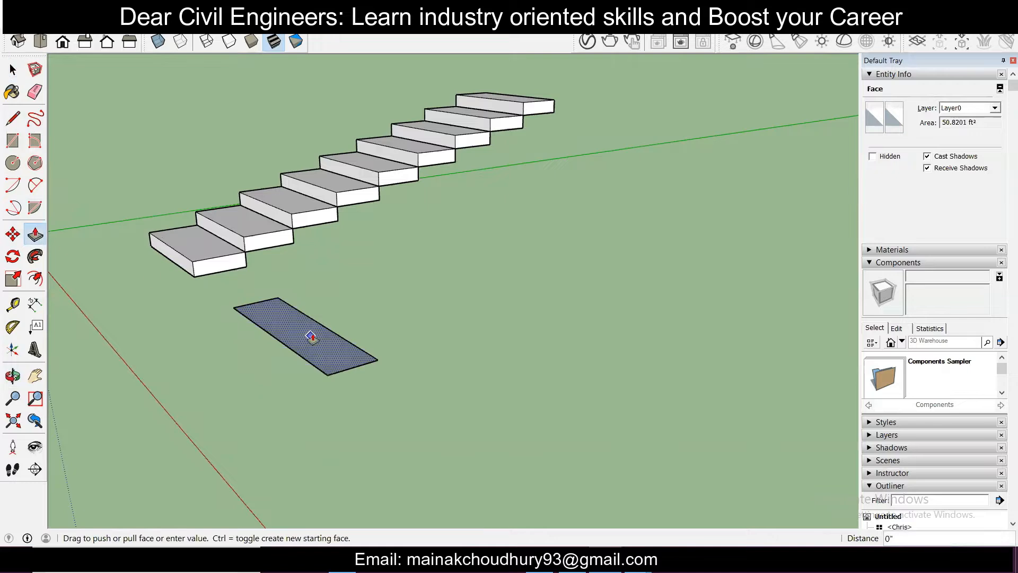
left_click(317, 326)
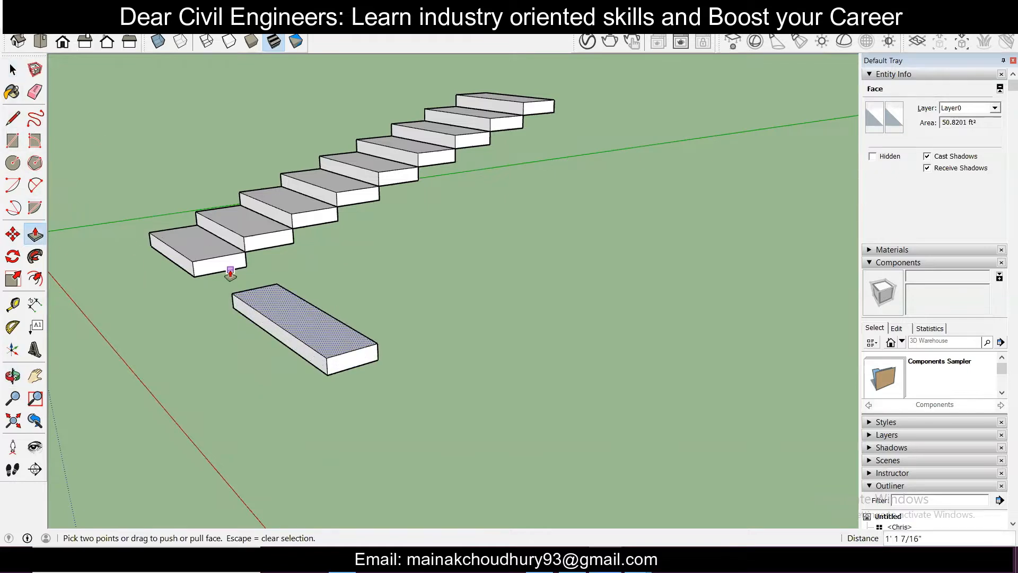
Select the entire new block and create a component from it with the default name and settings
key("space")
triple_click(287, 325)
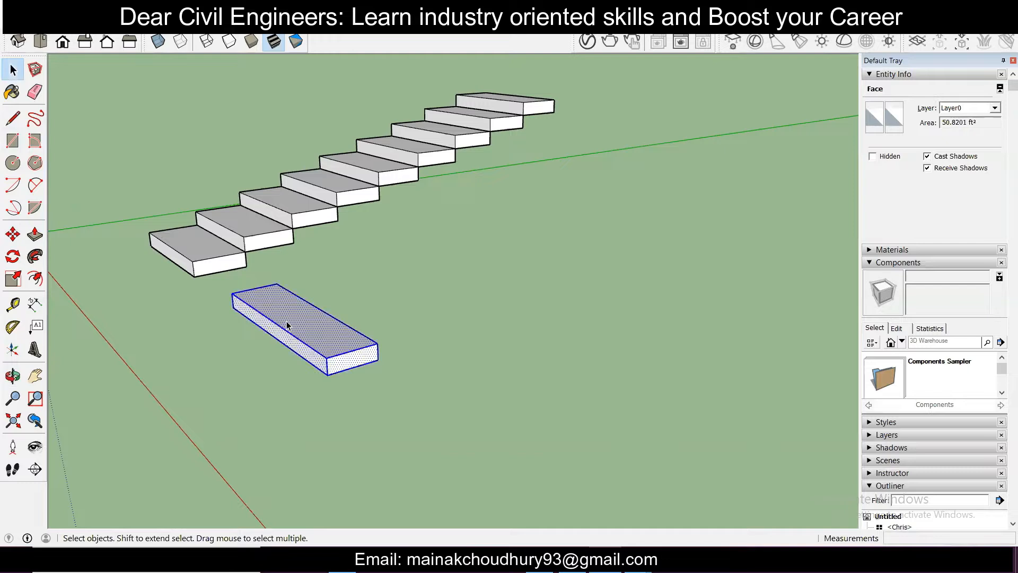
right_click(287, 325)
left_click(345, 410)
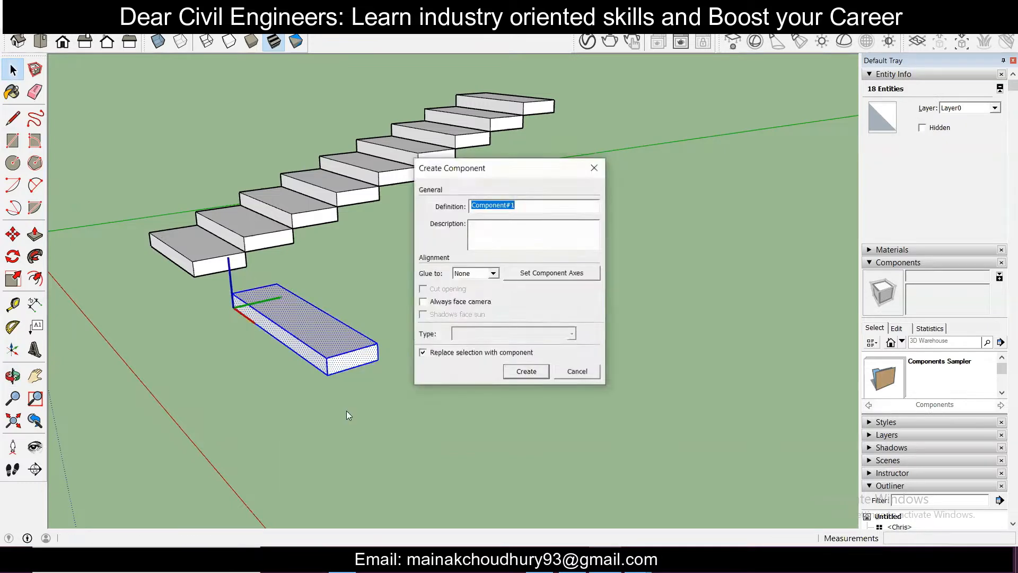
left_click(525, 372)
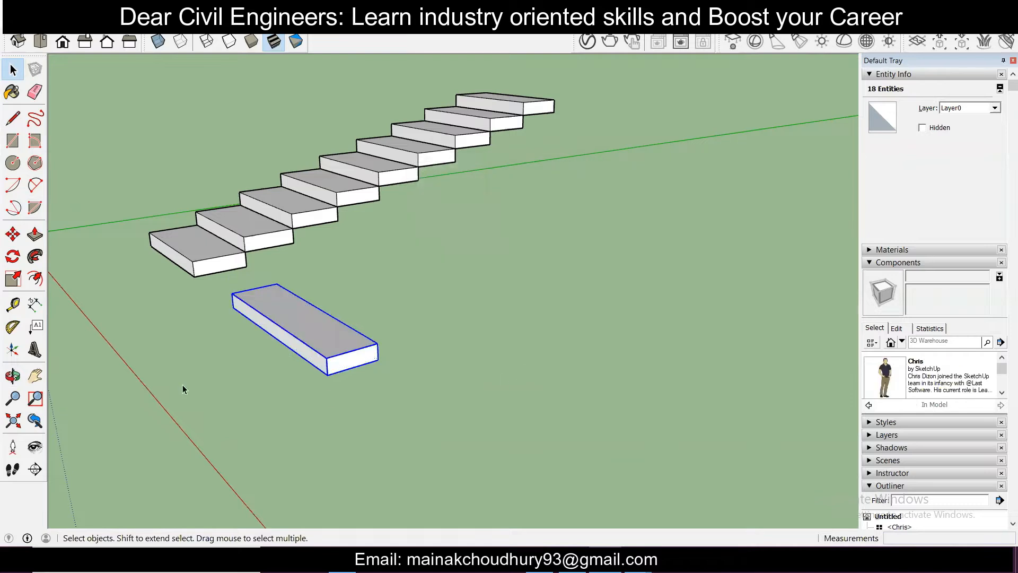
Copy the component from its lower front corner to its upper back corner and array the copy *8 into a second staircase
left_click(13, 234)
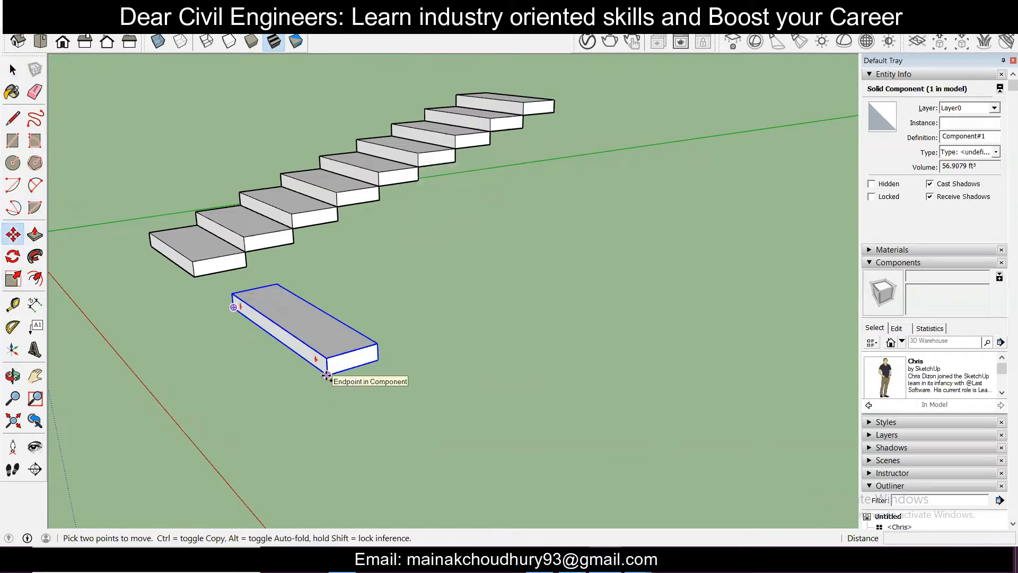
left_click(327, 375)
key("ctrl")
left_click(391, 338)
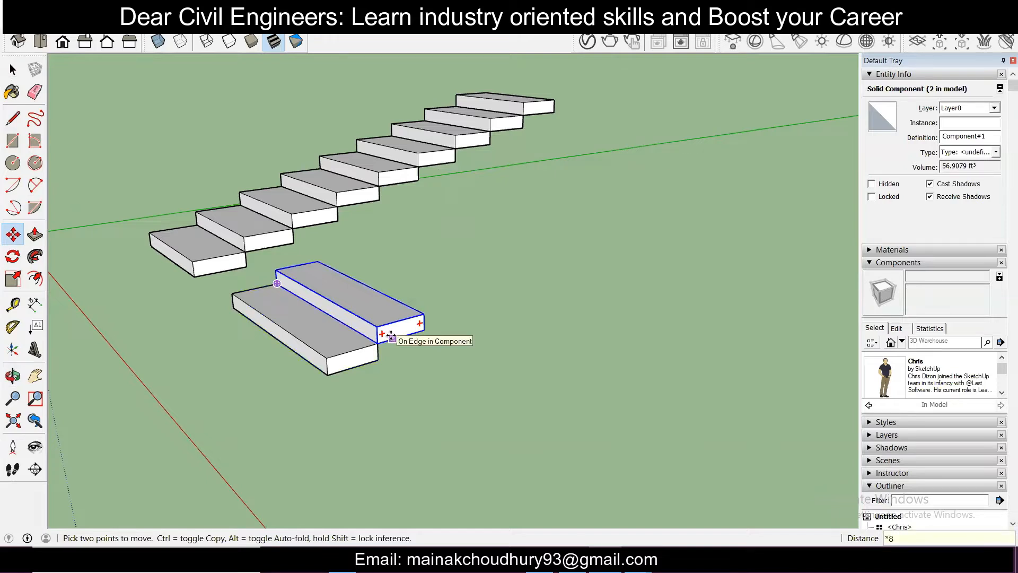
type("*8")
key("Return")
Select individual steps and inspect the group and component staircases from different angles
middle_click_drag(391, 338, 405, 473)
left_click(12, 70)
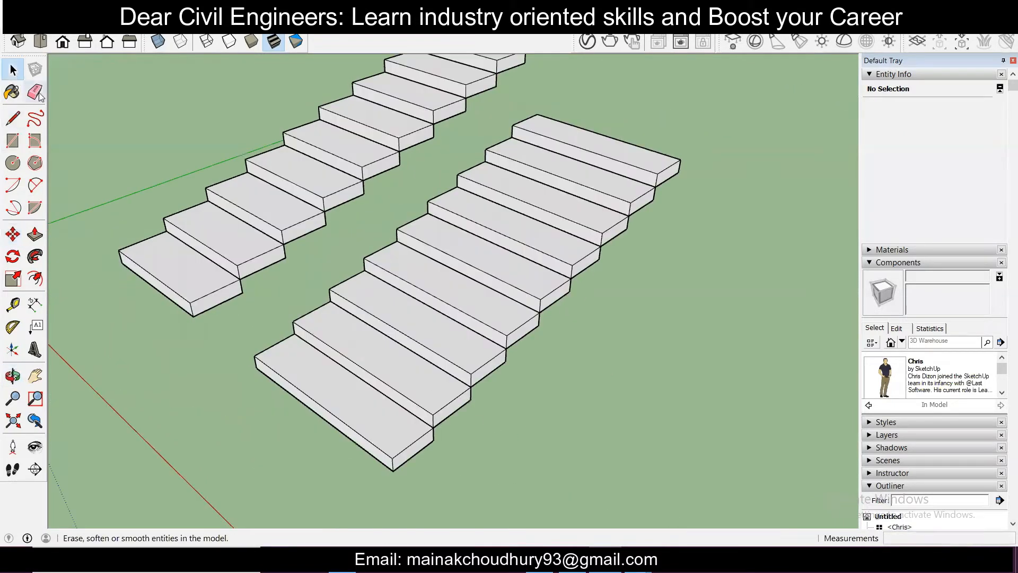
left_click(223, 252)
left_click(272, 325)
left_click(286, 343)
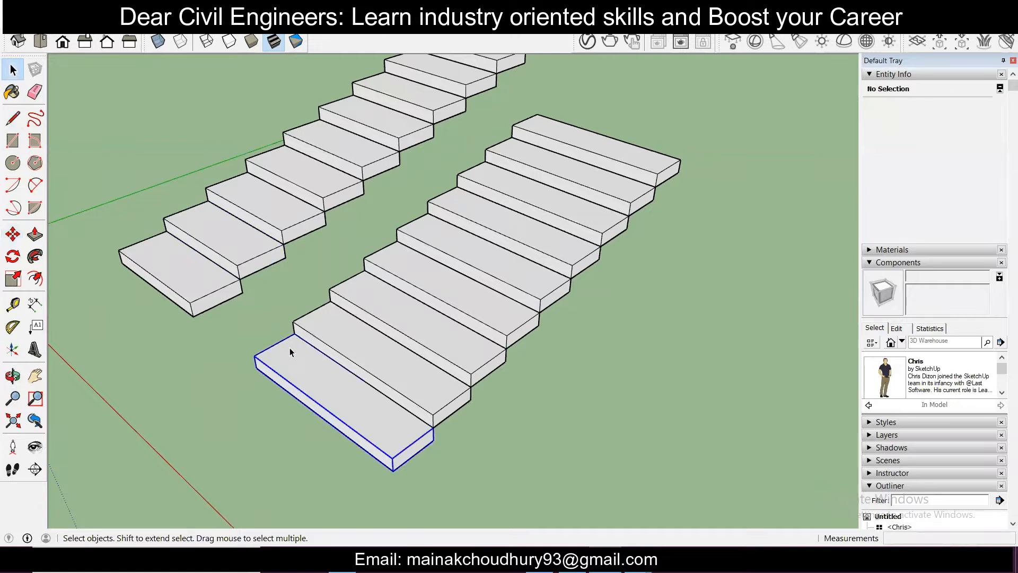
left_click(371, 330)
scroll(209, 350, "down", 3)
scroll(209, 350, "up", 3)
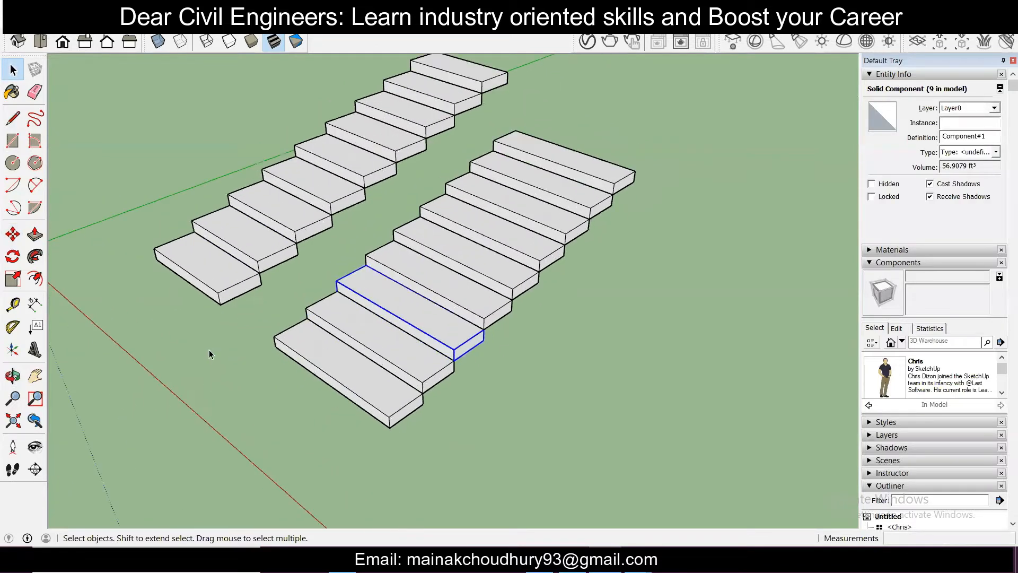
left_click_drag(248, 339, 272, 346)
scroll(206, 337, "down", 3)
middle_click_drag(291, 338, 237, 312)
scroll(264, 337, "up", 2)
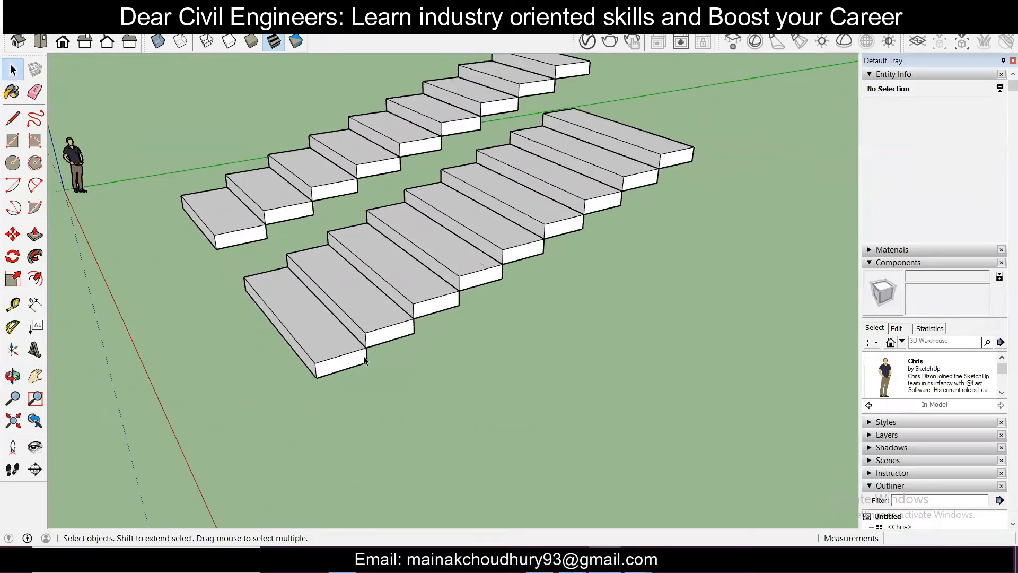
scroll(364, 361, "up", 2)
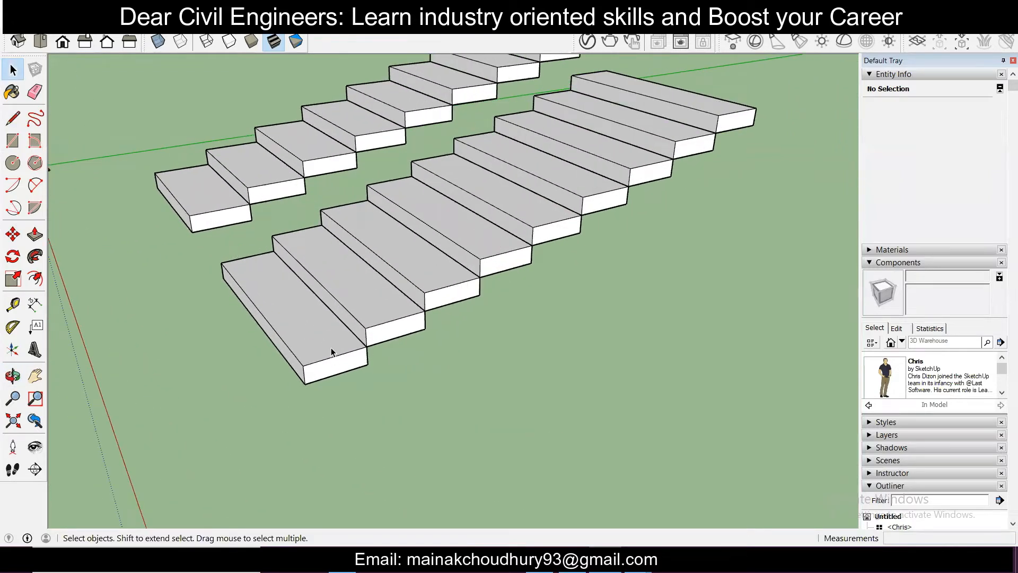
Open the lowest step of the component staircase for editing and select its top face with the bounding edges
double_click(315, 359)
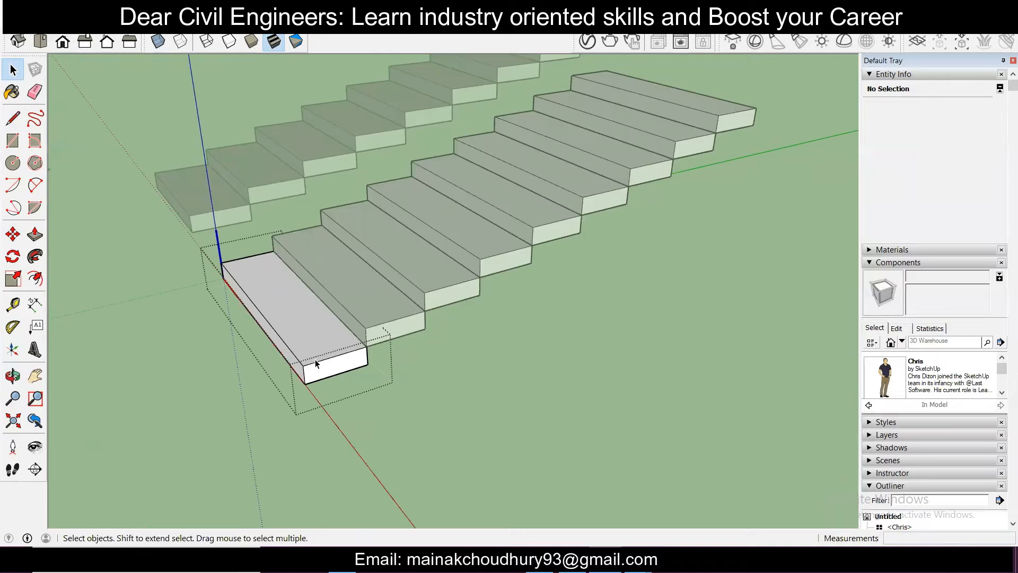
scroll(305, 348, "up", 3)
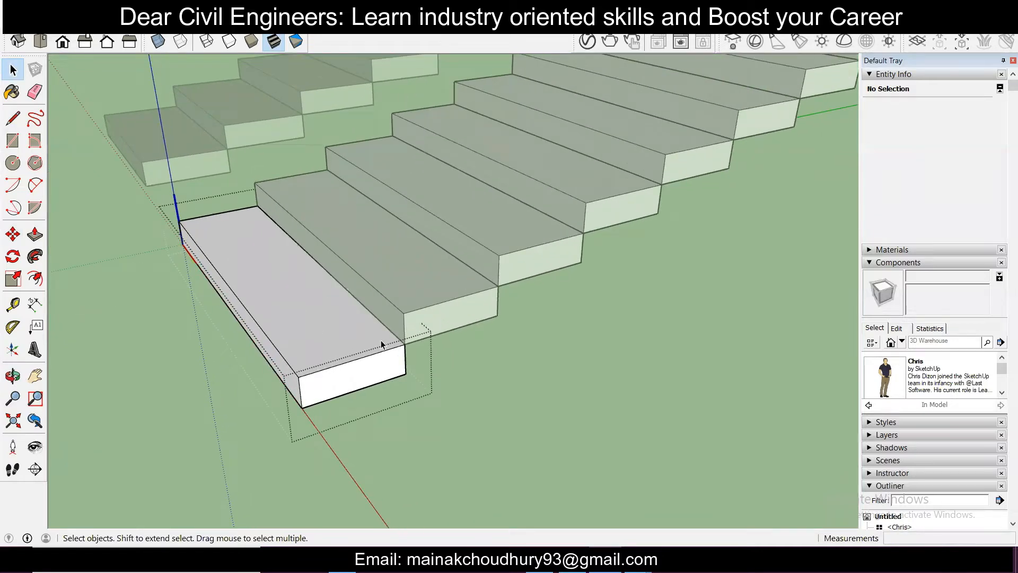
double_click(339, 343)
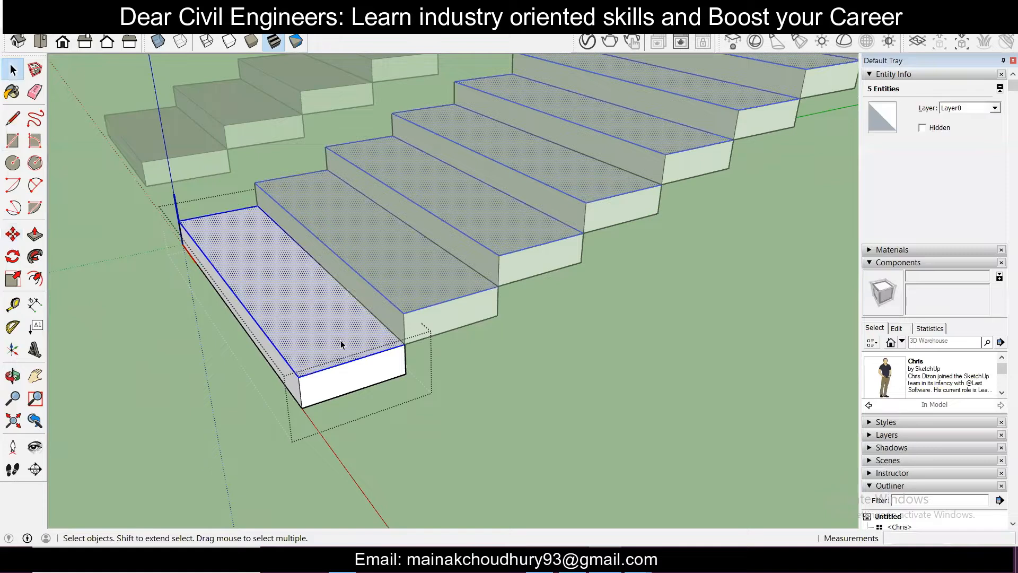
middle_click_drag(317, 358, 529, 434)
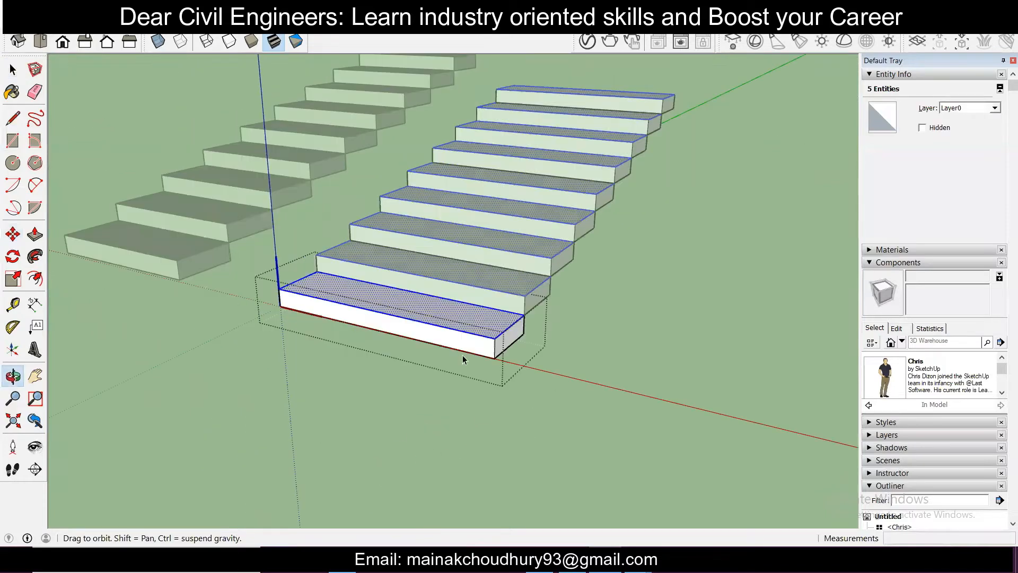
middle_click_drag(399, 435, 758, 138)
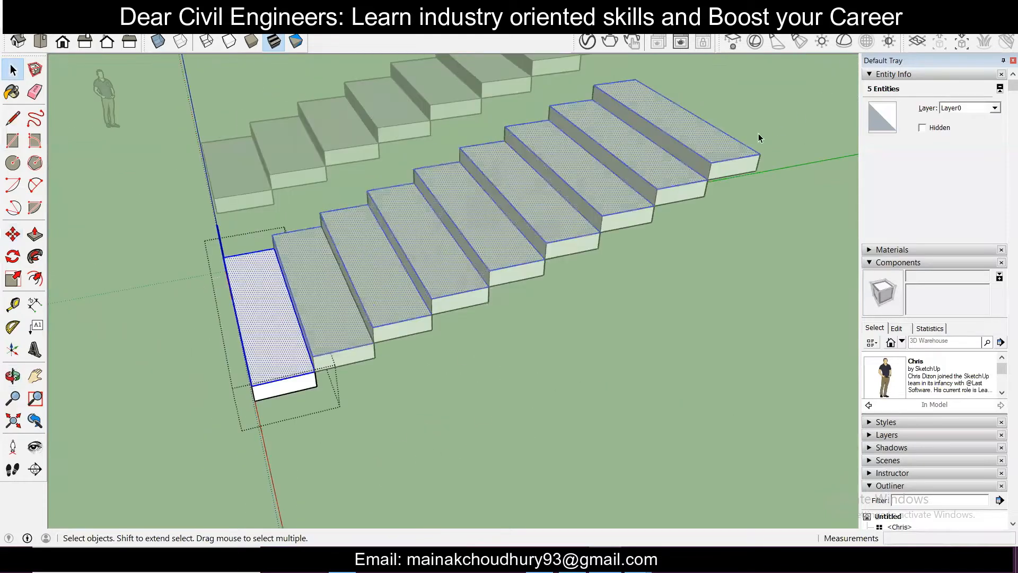
Paint the selected top face of the lowest component step with Color A05 from the Colors collection
left_click(13, 94)
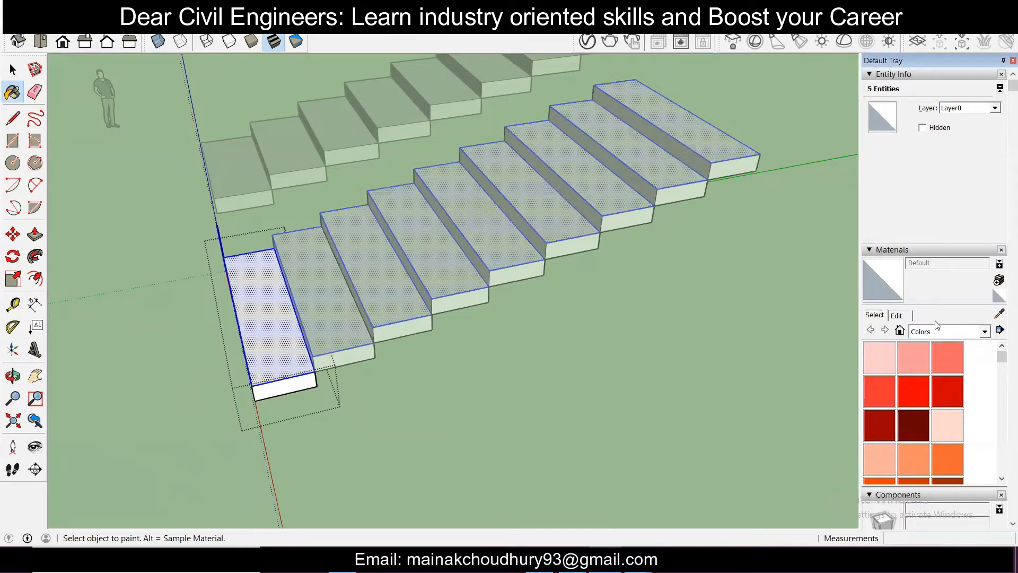
left_click(984, 331)
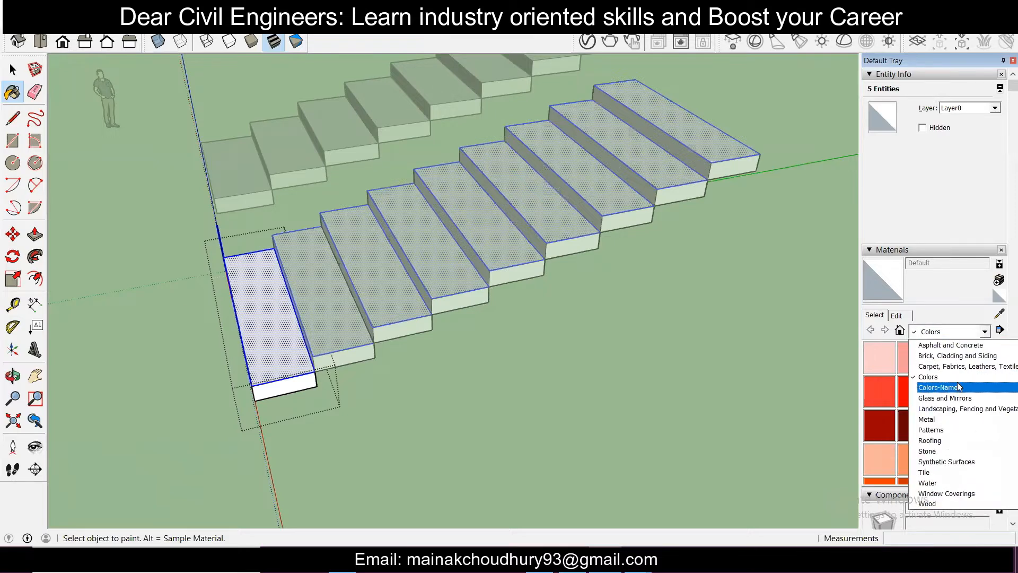
left_click(933, 377)
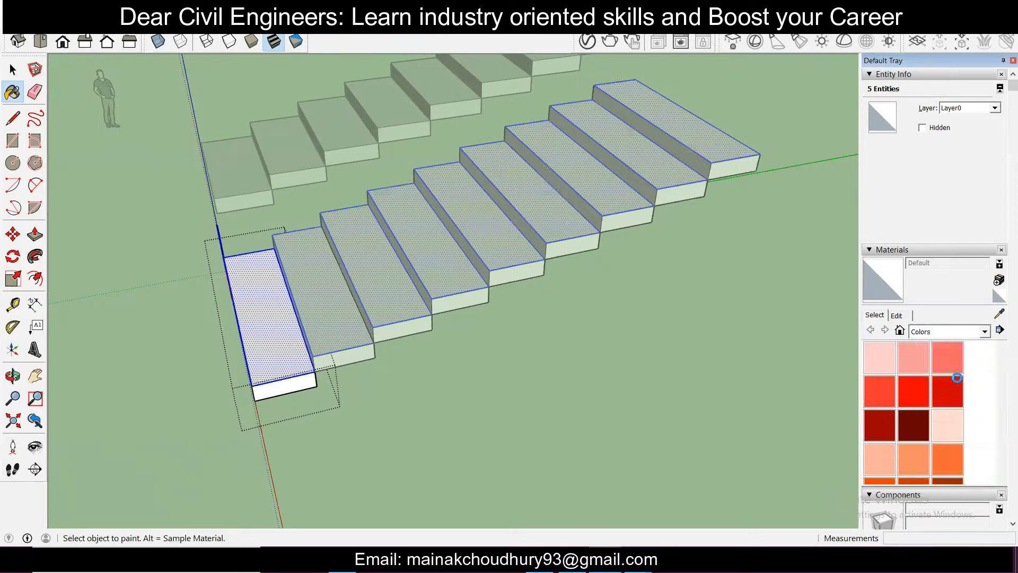
left_click(900, 330)
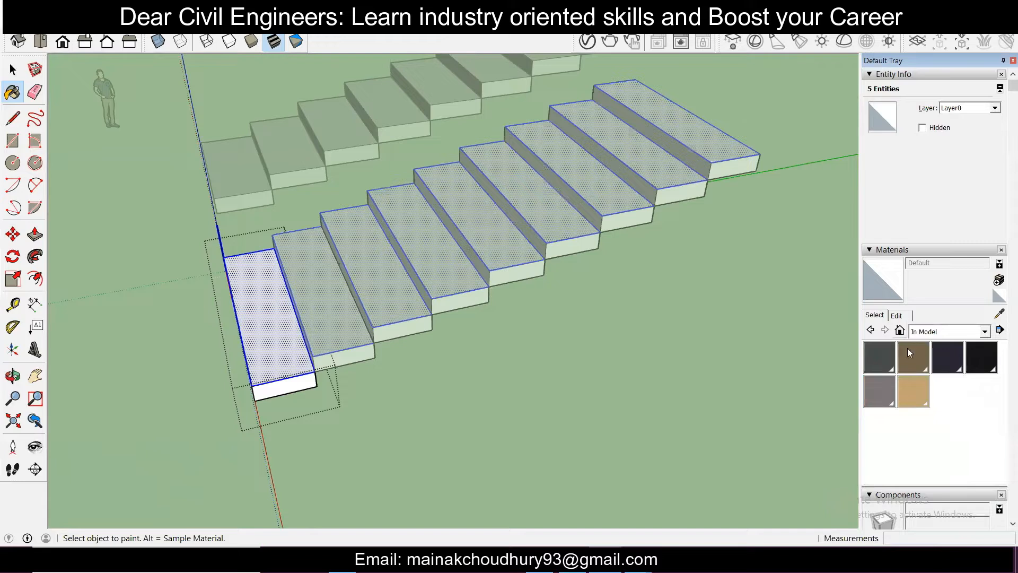
left_click(985, 331)
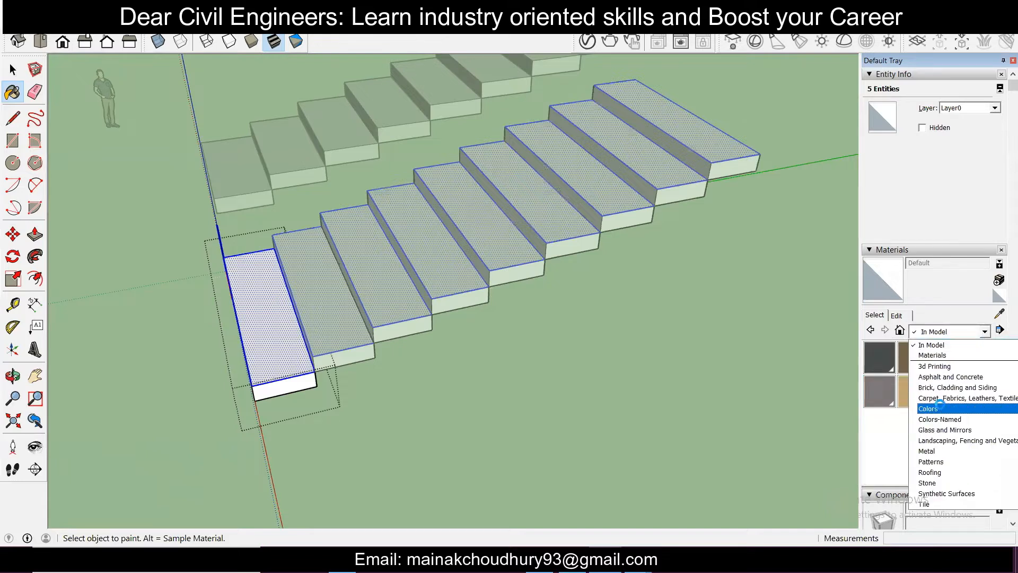
left_click(938, 409)
left_click(923, 388)
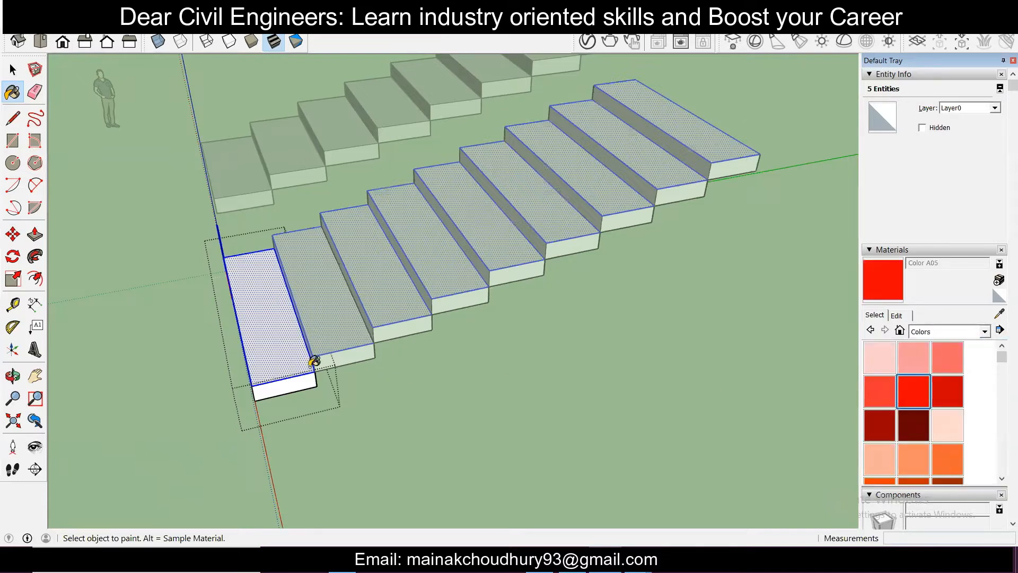
left_click(281, 333)
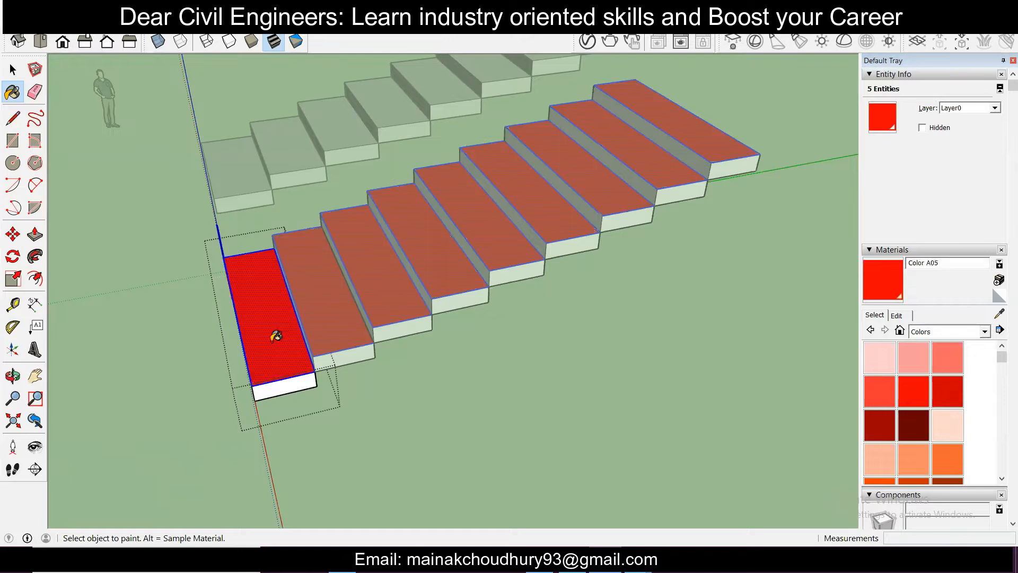
Inspect the painted treads of the component staircase and undo the Color A05 paint
middle_click_drag(457, 366, 654, 354)
middle_click_drag(684, 317, 587, 382)
middle_click_drag(664, 354, 587, 355)
middle_click_drag(466, 377, 452, 402)
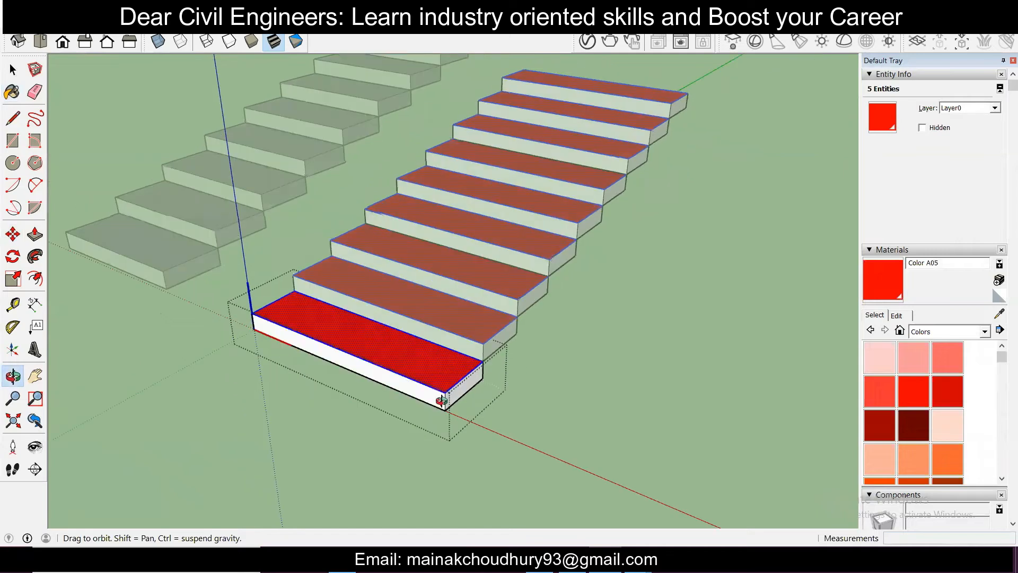
middle_click_drag(494, 359, 495, 352)
key("ctrl+z")
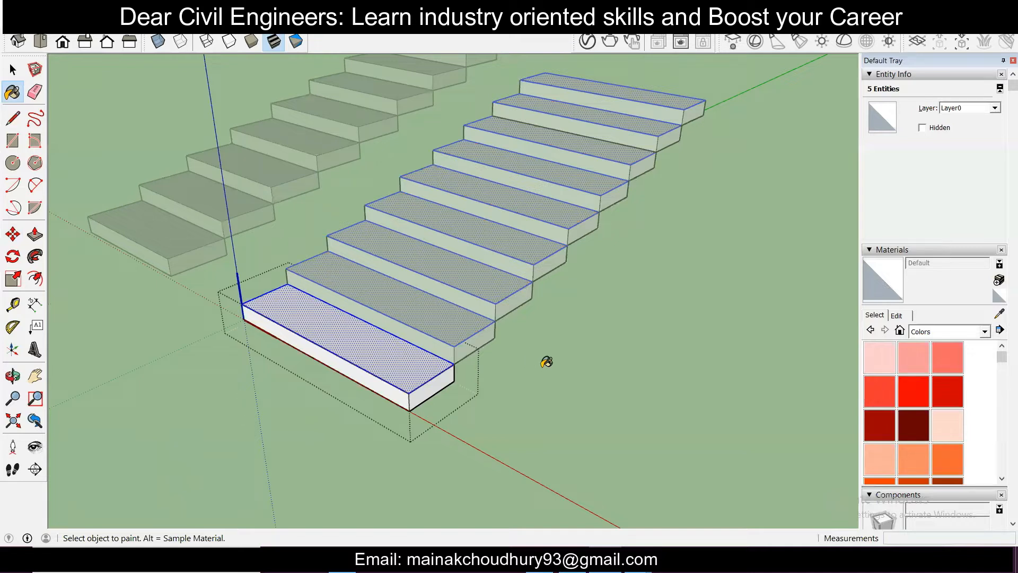
Try painting the entire lowest component step with Color A05 from outside the component, and undo that paint
left_click(13, 70)
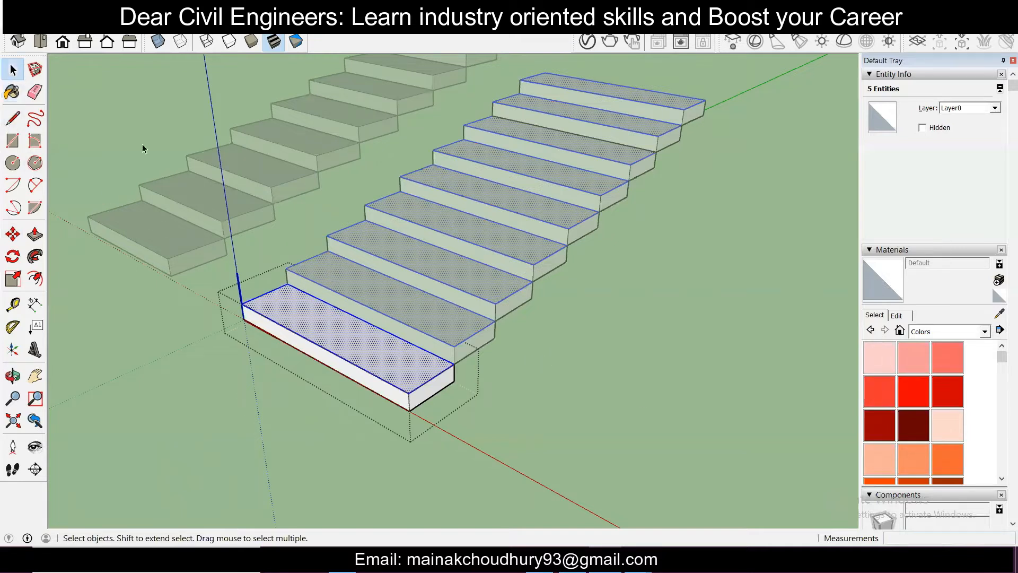
left_click(603, 351)
mouse_move(573, 382)
middle_mouse_down()
mouse_move(488, 437)
mouse_move(573, 410)
mouse_move(345, 406)
middle_mouse_up()
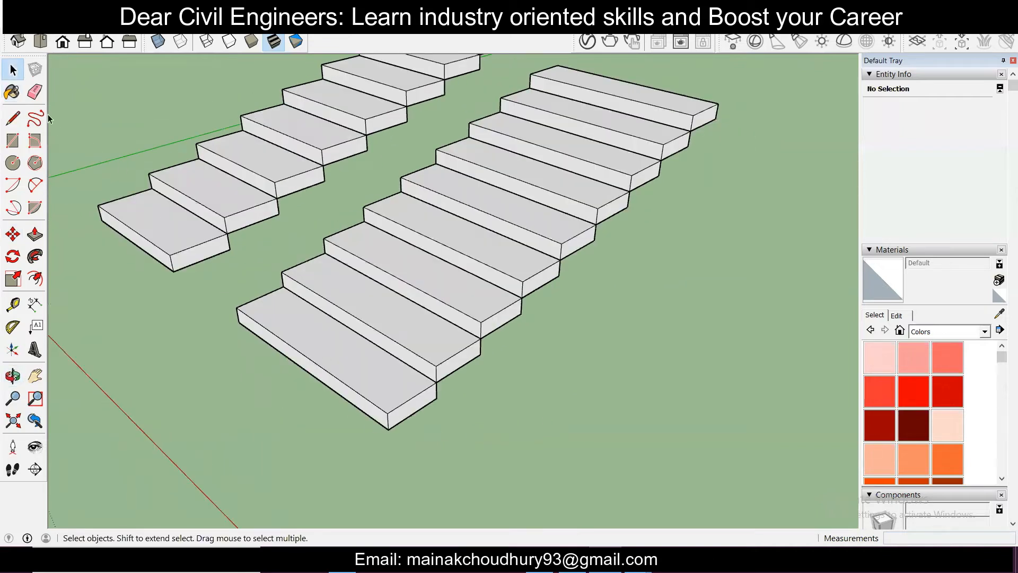
left_click(12, 92)
left_click(912, 391)
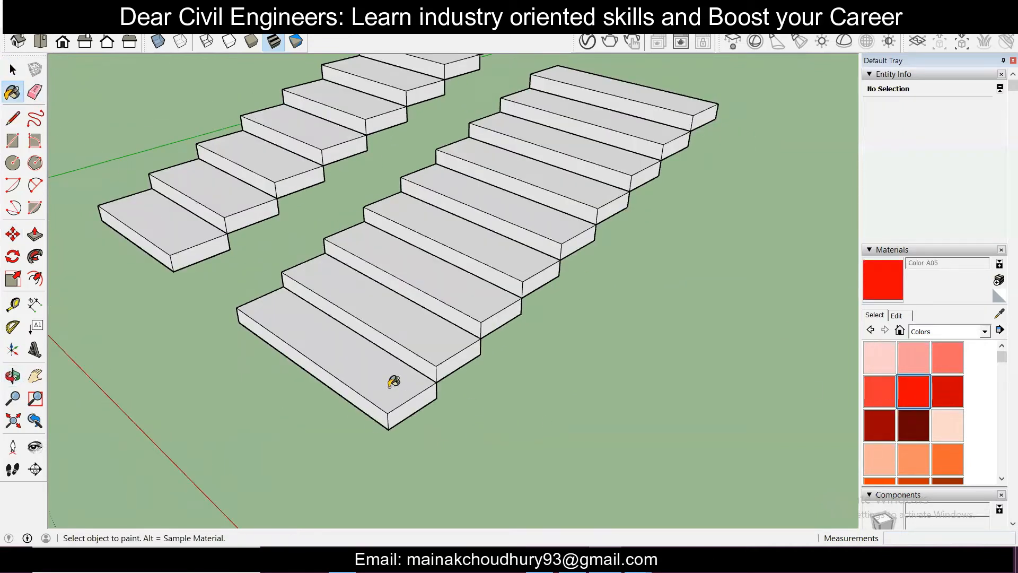
left_click(394, 367)
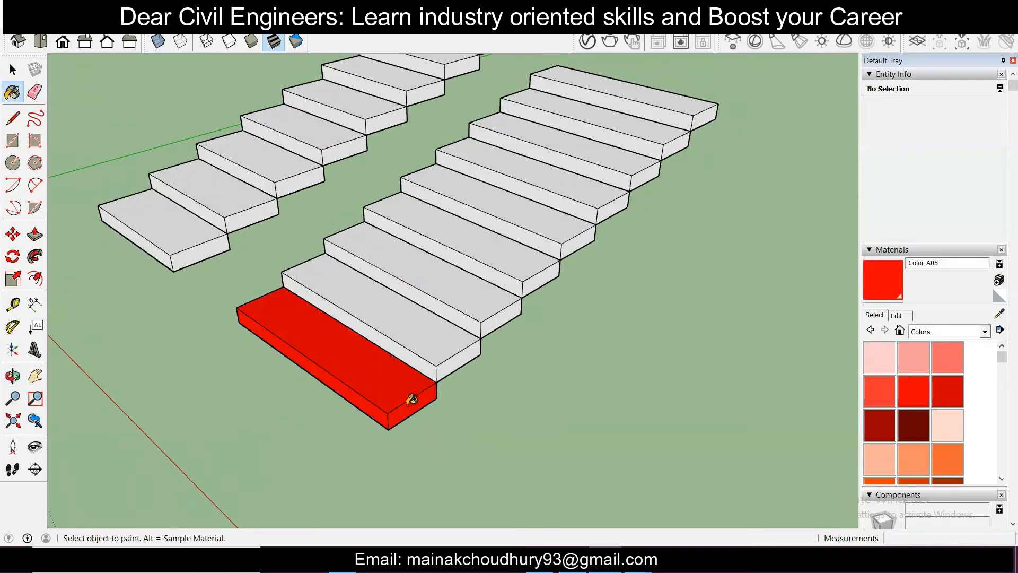
mouse_move(593, 435)
middle_mouse_down()
mouse_move(399, 416)
mouse_move(577, 423)
middle_mouse_up()
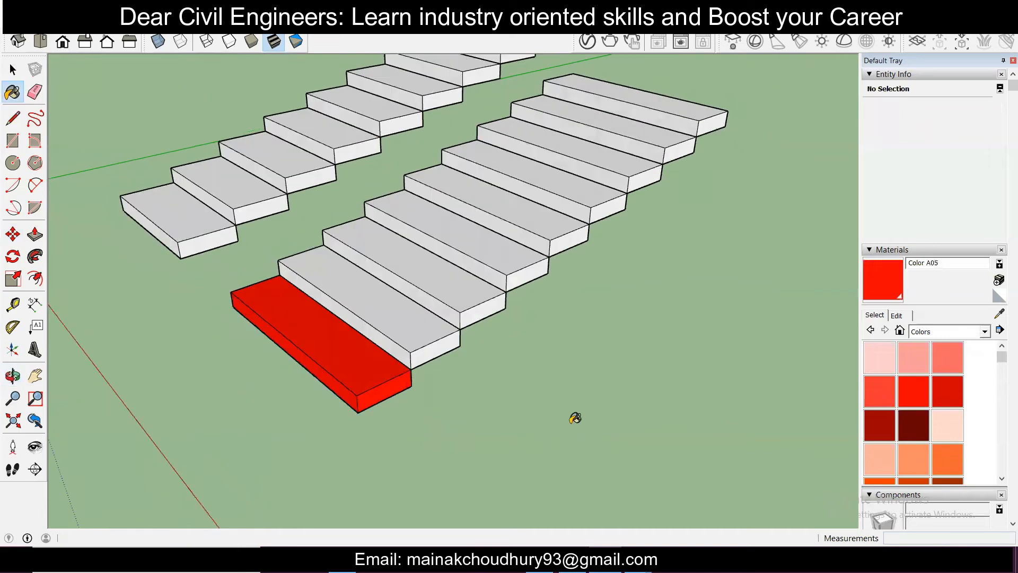
key("ctrl+z")
Open the lowest component step for editing and select its short end face with the bounding edges
left_click(13, 77)
left_click(13, 70)
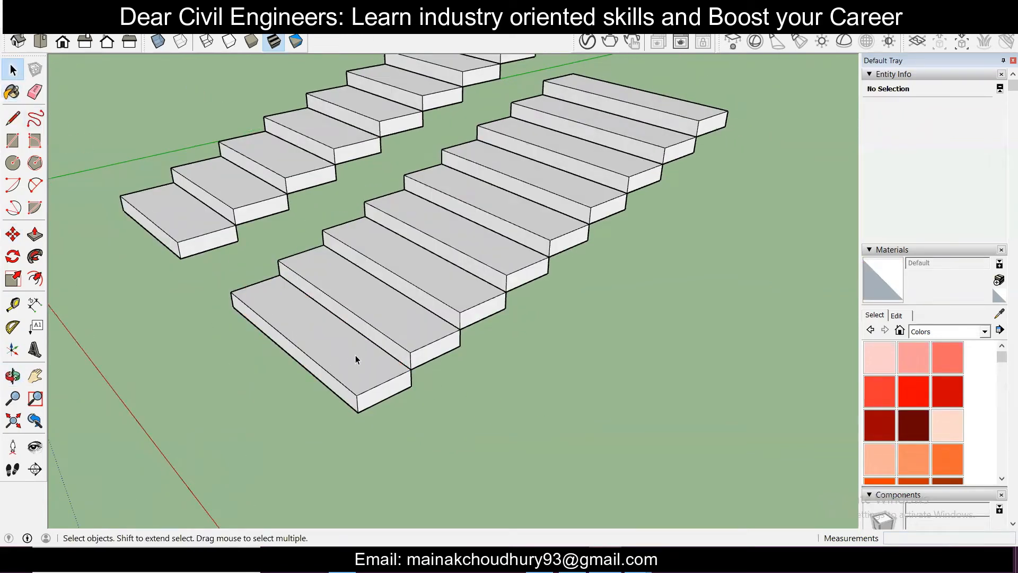
double_click(348, 369)
triple_click(348, 368)
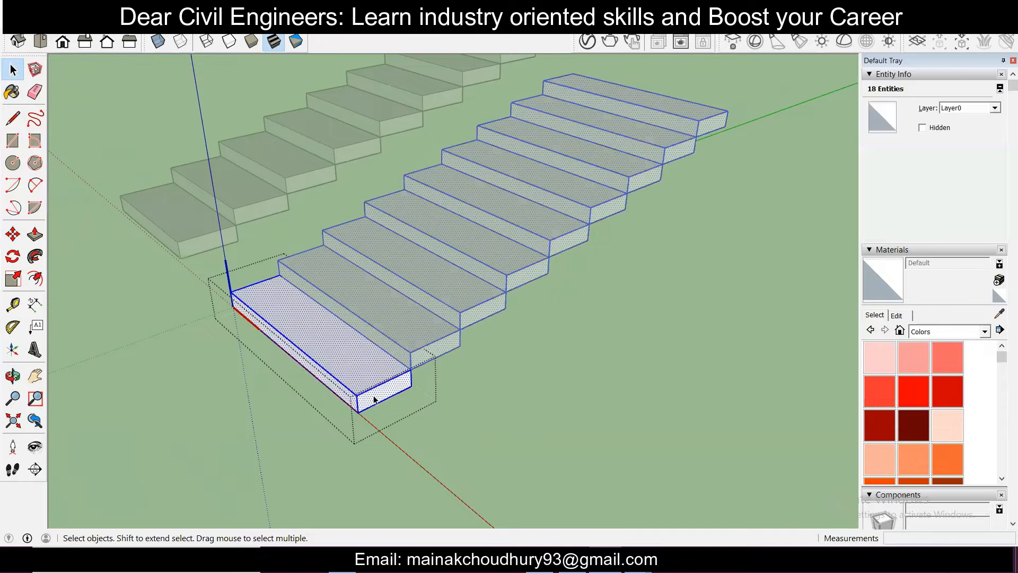
left_click(374, 378)
scroll(365, 375, "up", 2)
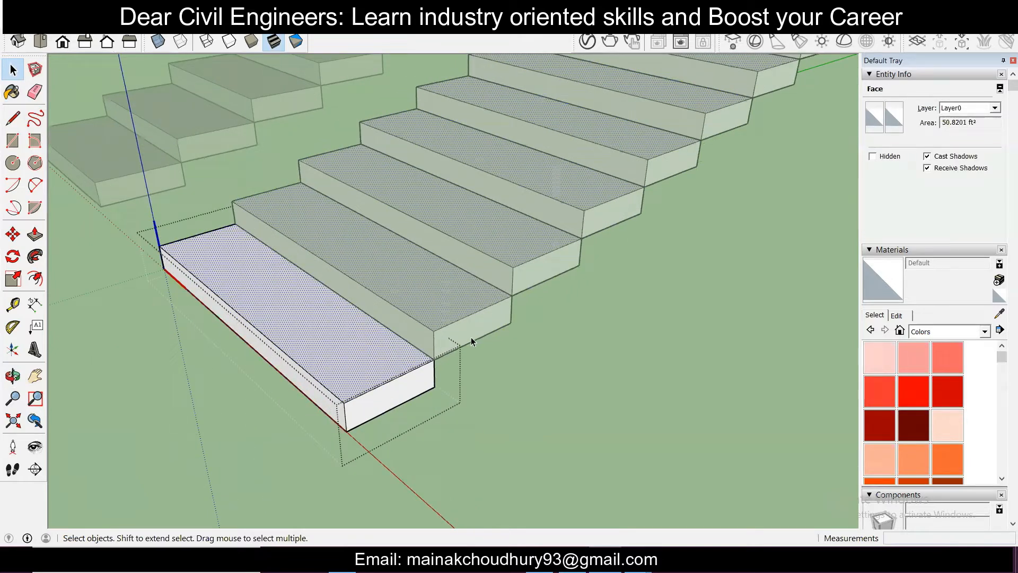
double_click(387, 404)
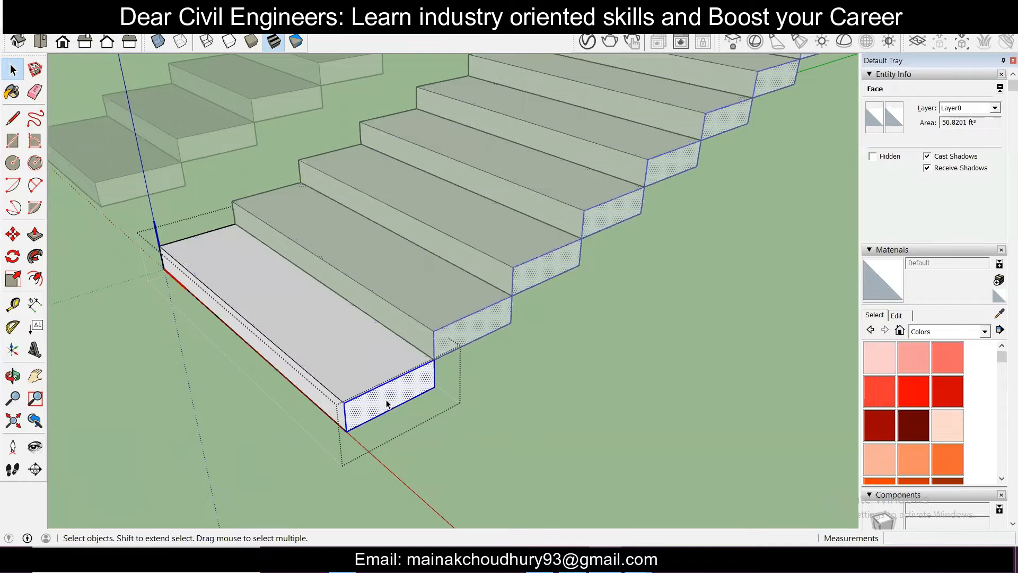
scroll(386, 398, "down", 1)
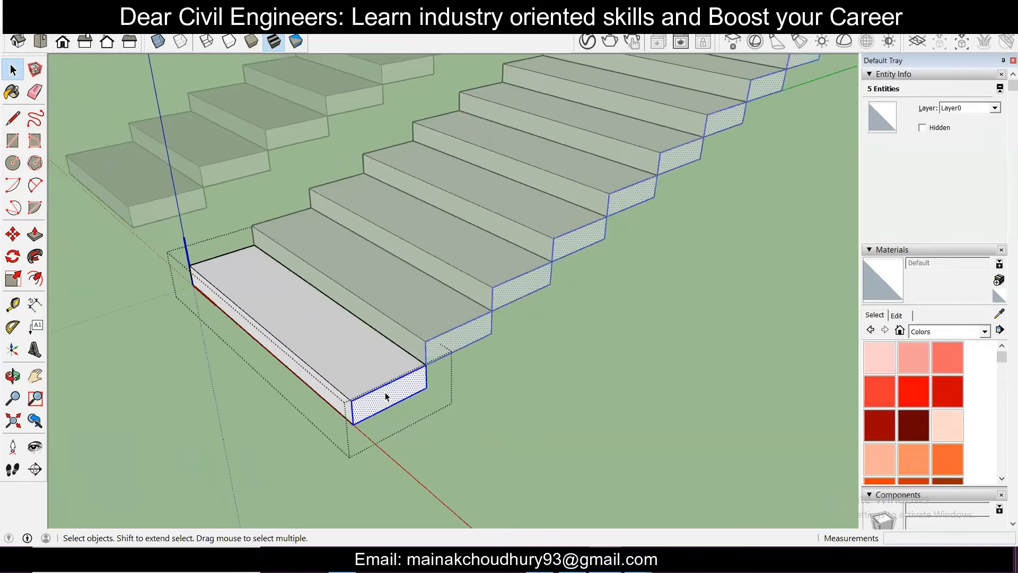
Paint the selected end face with Color A08 and close the component
left_click(13, 92)
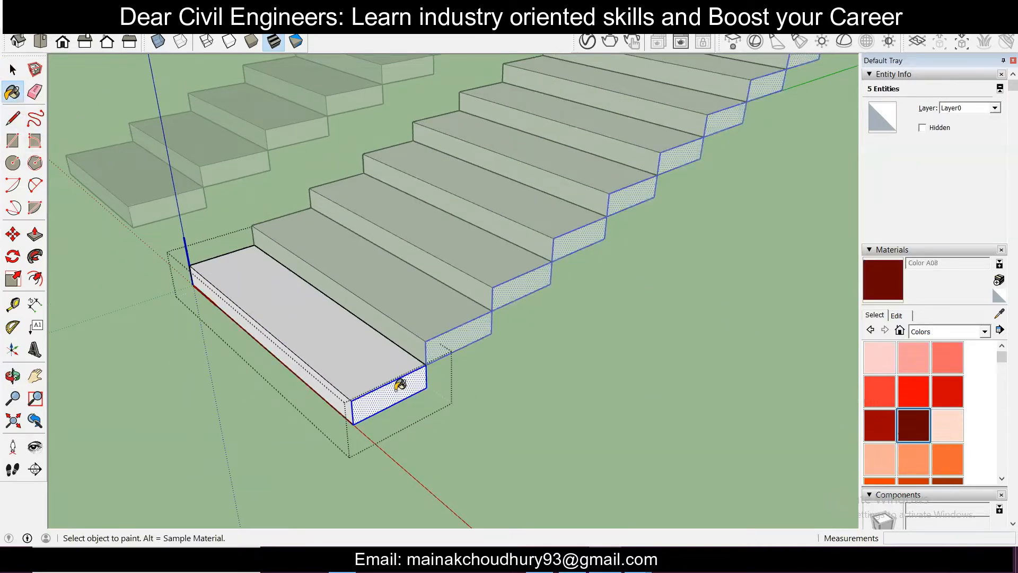
left_click(403, 384)
mouse_move(447, 352)
middle_mouse_down()
mouse_move(452, 400)
mouse_move(654, 395)
mouse_move(212, 377)
mouse_move(521, 418)
mouse_move(354, 430)
mouse_move(234, 405)
mouse_move(452, 436)
middle_mouse_up()
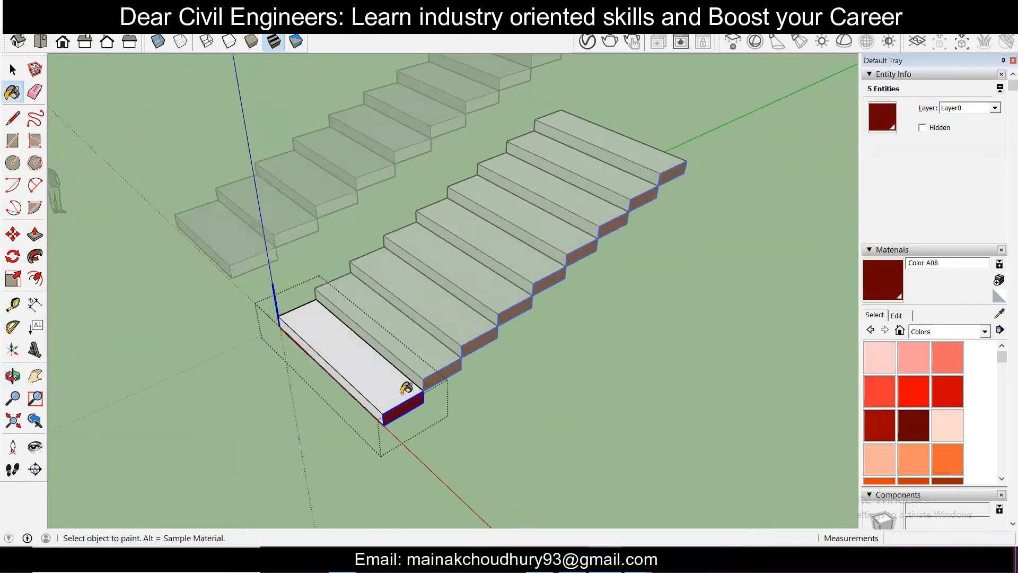
scroll(405, 388, "down", 3)
scroll(343, 368, "up", 4)
left_click(13, 70)
left_click(311, 271)
left_click(317, 269)
middle_click_drag(317, 269, 184, 283)
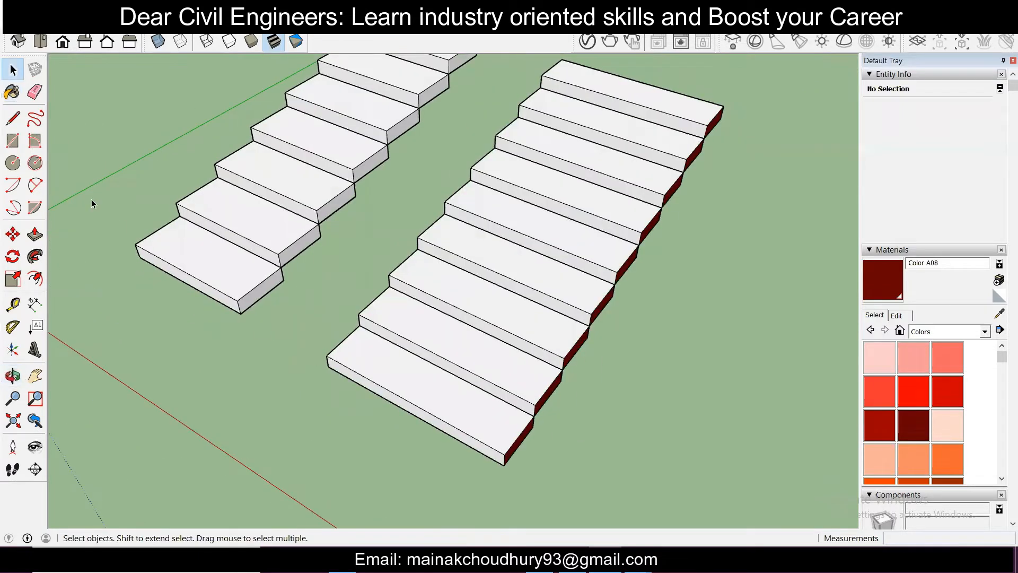
Open the lowest step of the group staircase for editing and select its top face with the bounding edges
double_click(199, 266)
triple_click(137, 247)
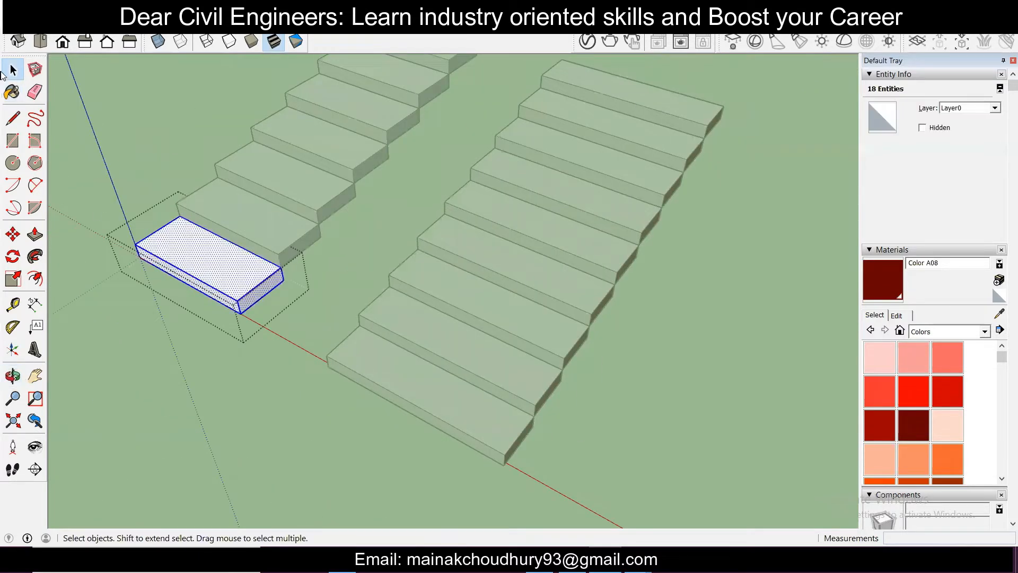
left_click(12, 92)
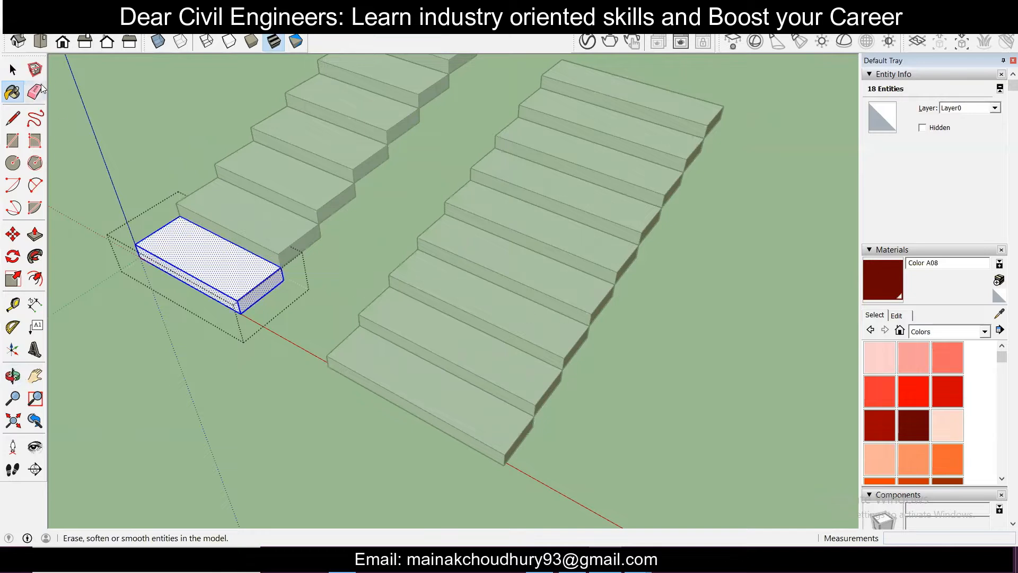
left_click(13, 70)
double_click(214, 273)
middle_click_drag(257, 300, 797, 312)
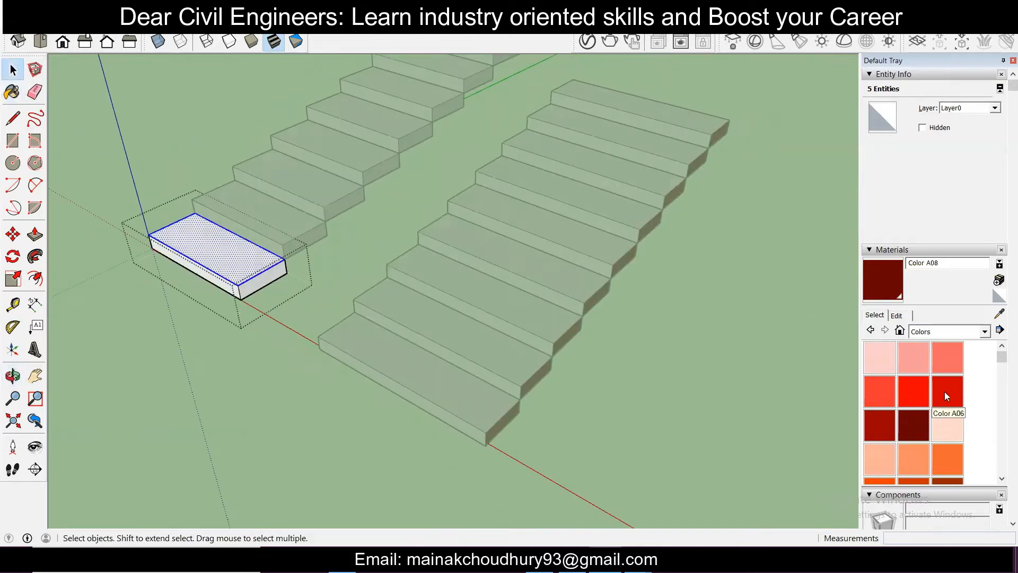
Paint the selected top face of the group step with Color A05 and close the group
left_click(914, 393)
left_click(201, 245)
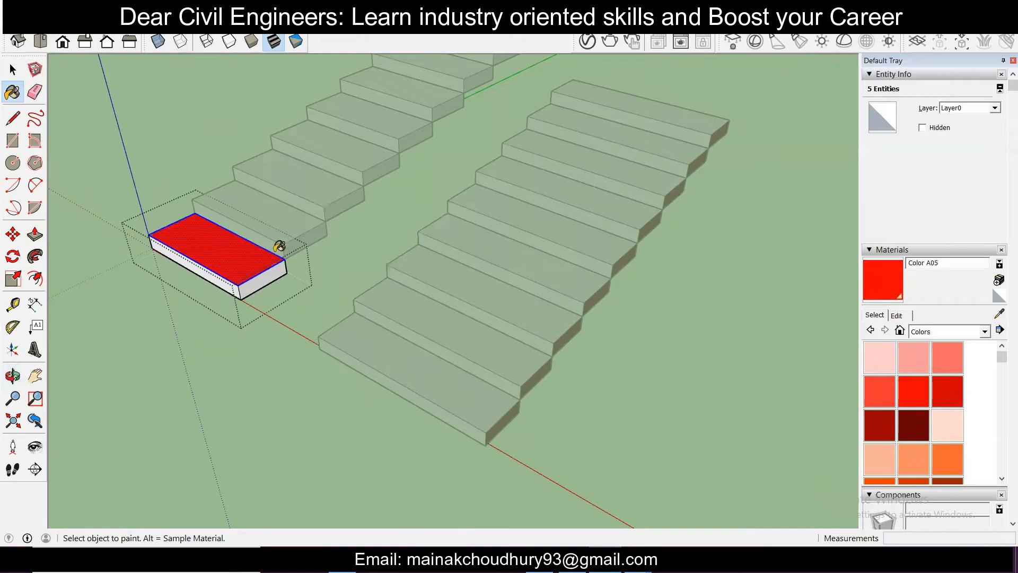
mouse_move(291, 325)
middle_mouse_down()
mouse_move(471, 297)
mouse_move(191, 230)
mouse_move(315, 219)
mouse_move(353, 260)
mouse_move(255, 274)
middle_mouse_up()
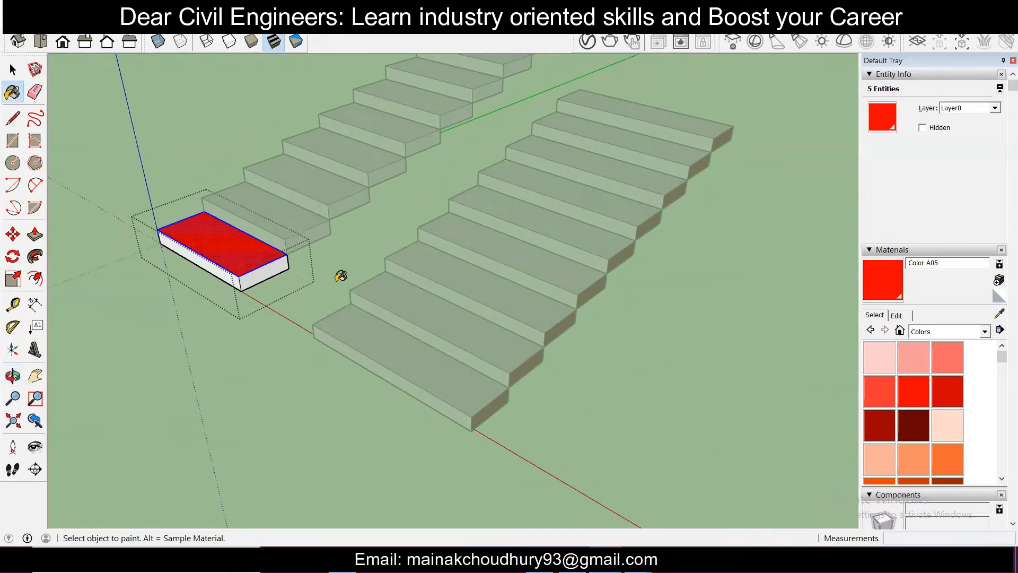
left_click(13, 69)
left_click(365, 259)
middle_click_drag(325, 273, 461, 270)
scroll(460, 269, "down", 1)
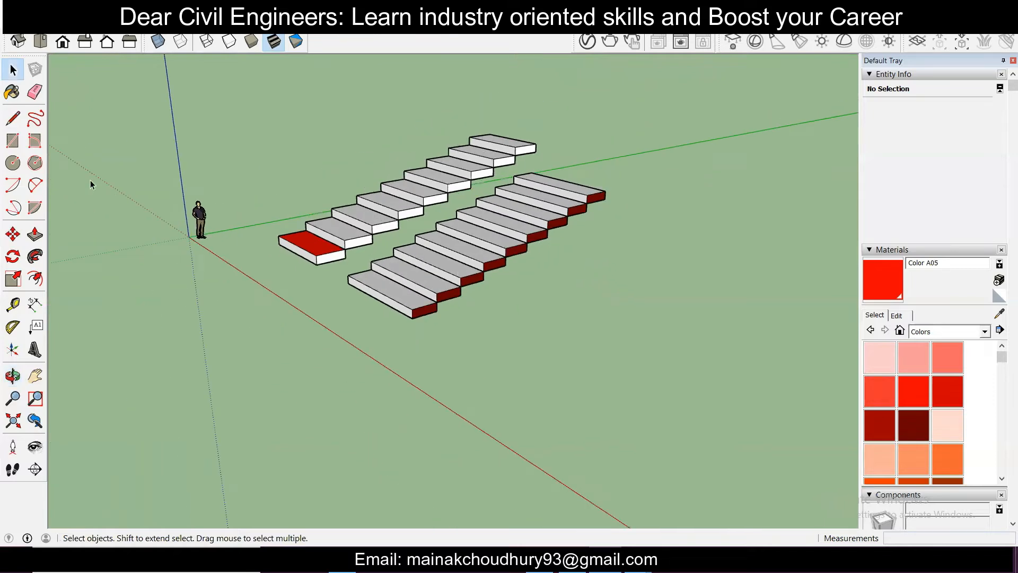
Draw a rectangle about 13' 9" by 11' 5" in front of the component staircase and push/pull it up about 13'
left_click(19, 141)
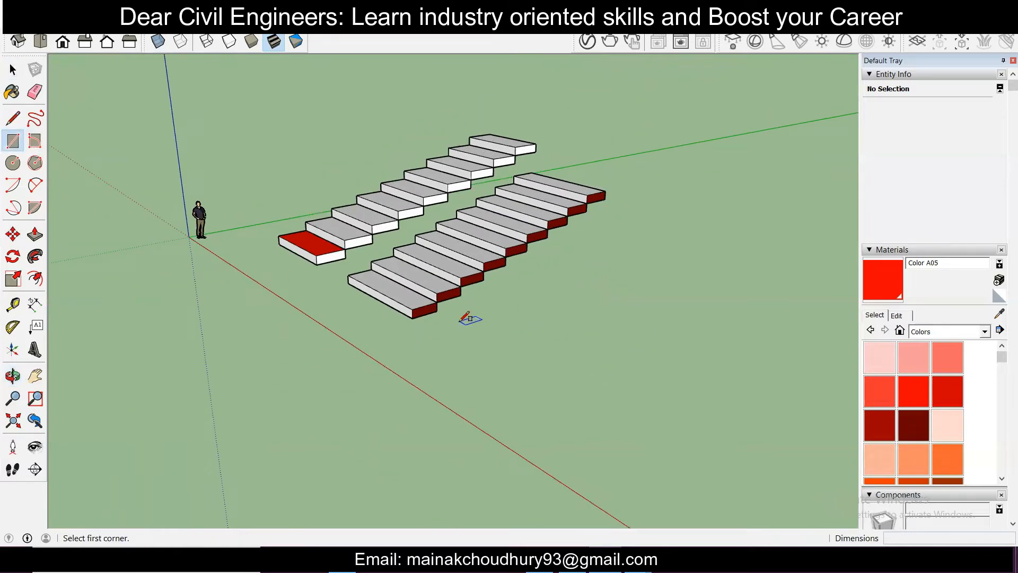
left_click(509, 322)
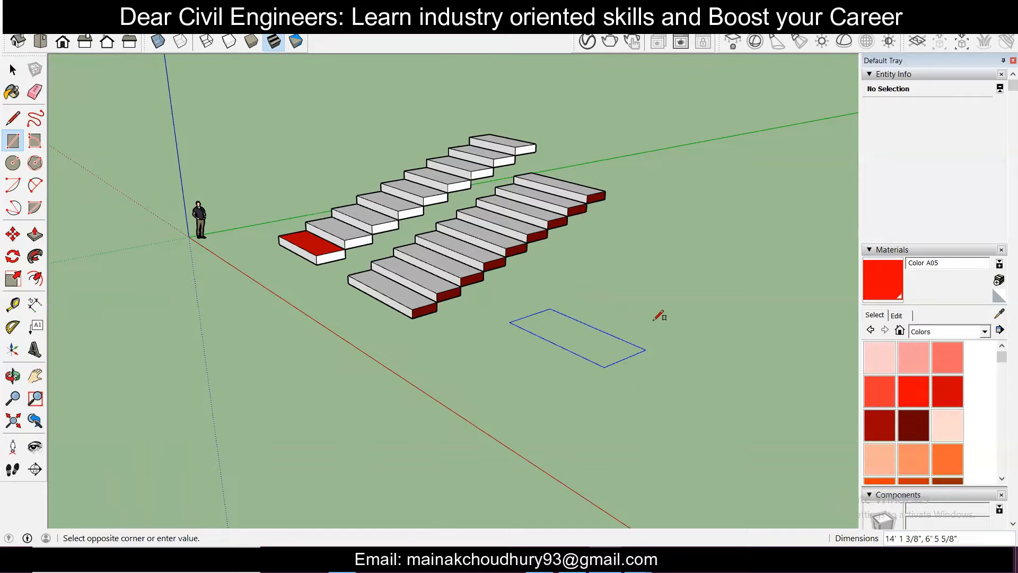
left_click(518, 401)
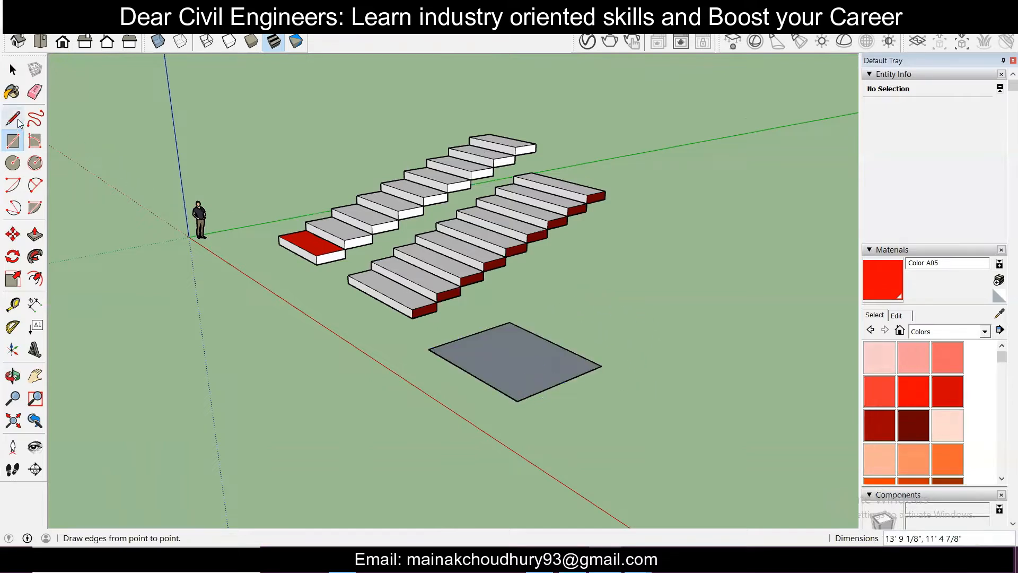
left_click(34, 234)
left_click(523, 380)
left_click(547, 192)
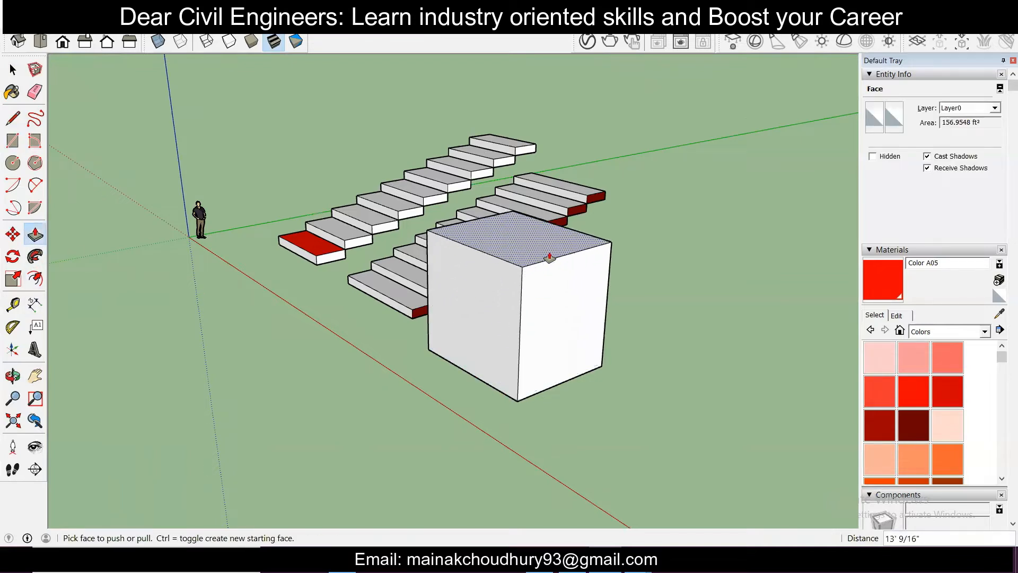
Select all faces and edges of the new box and make them a group
key("space")
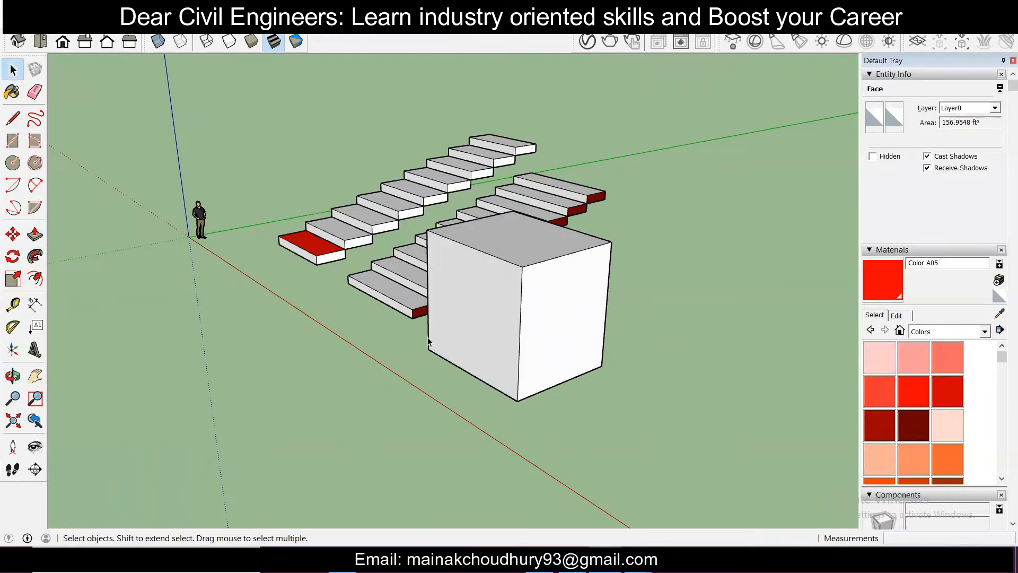
double_click(565, 342)
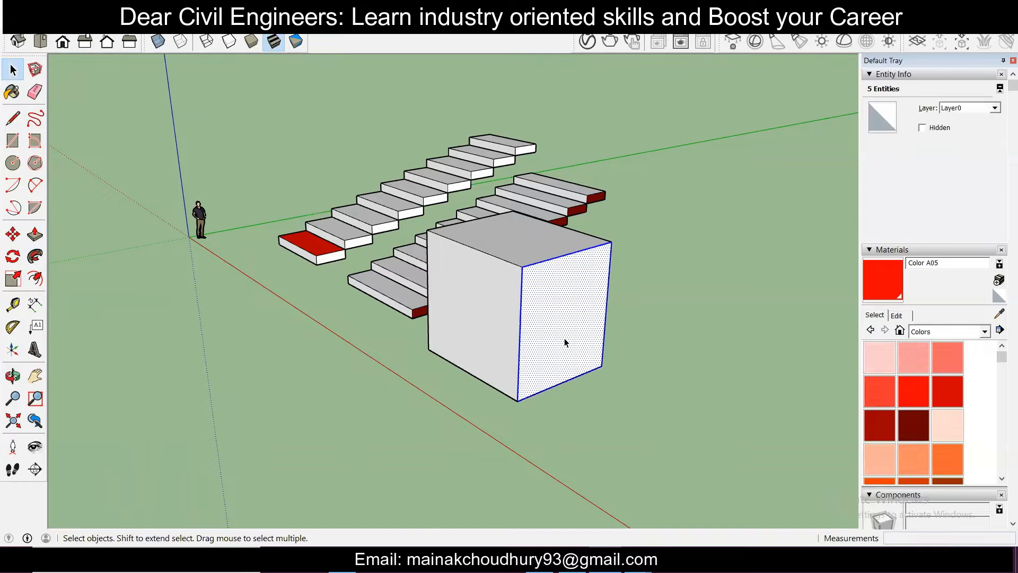
triple_click(490, 351)
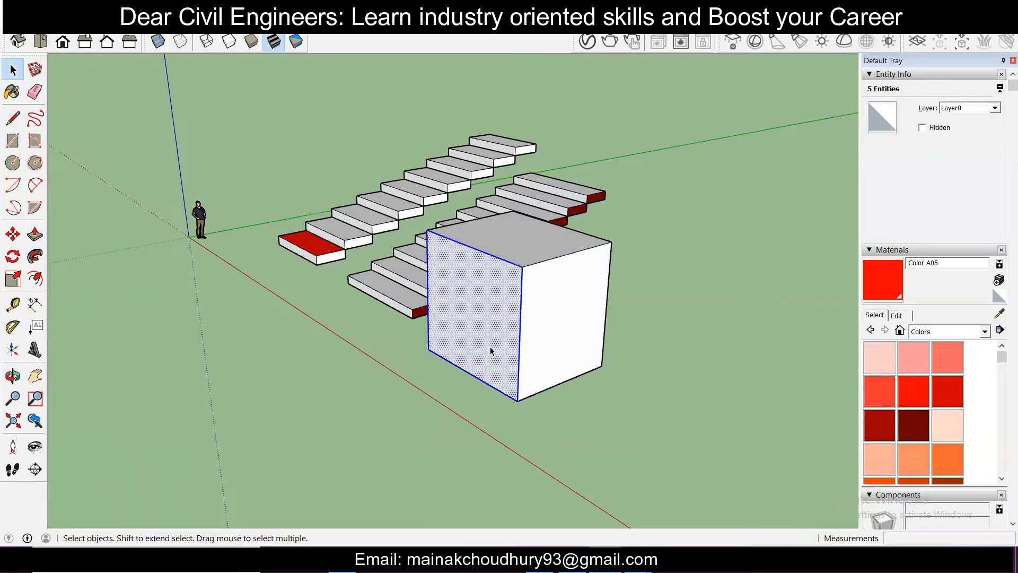
right_click(584, 339)
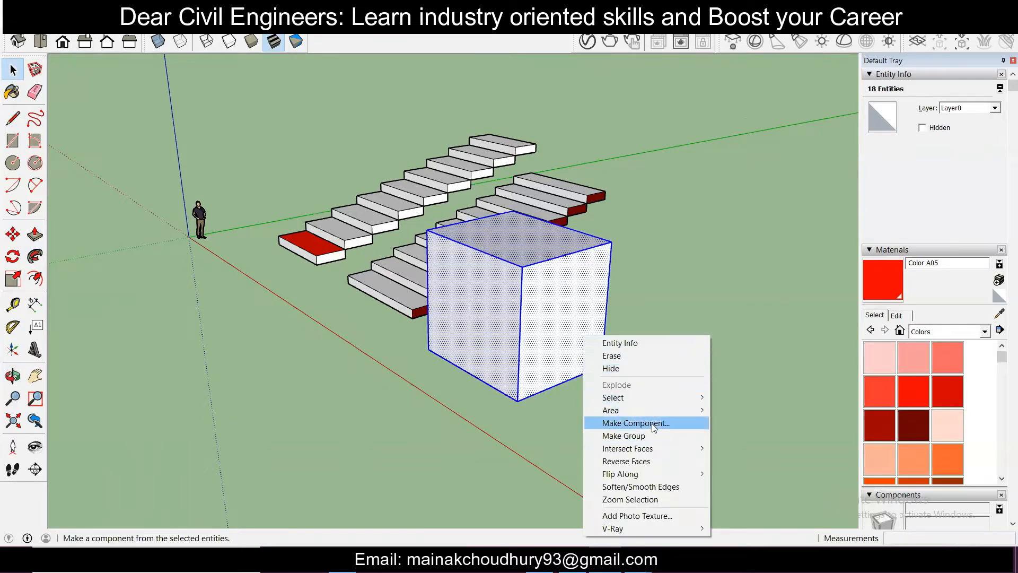
left_click(659, 435)
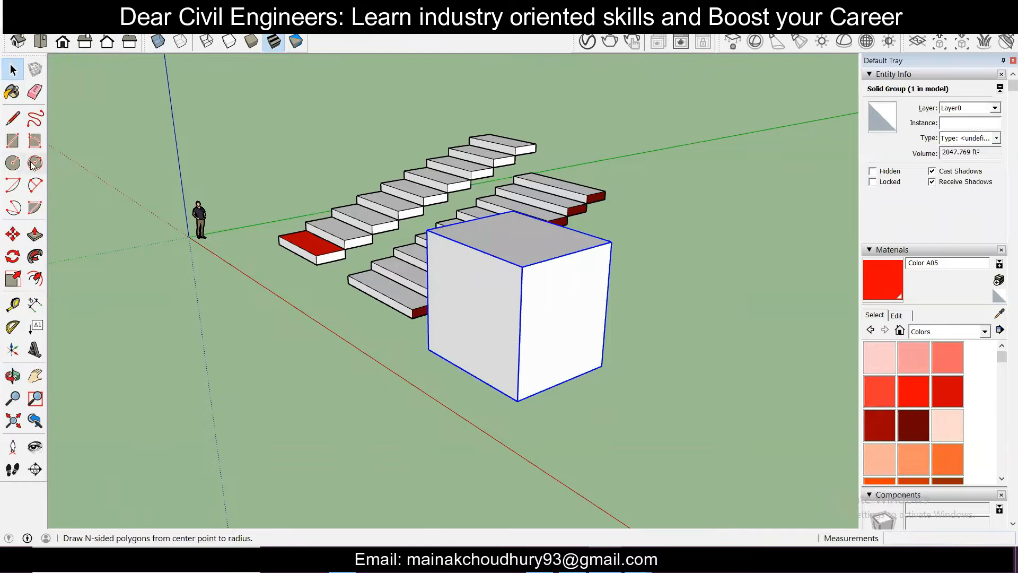
Draw a rectangle about 3' 7" by 2' 2" on the box group's white front face, starting at its upper corner beside the grey side face
left_click(14, 143)
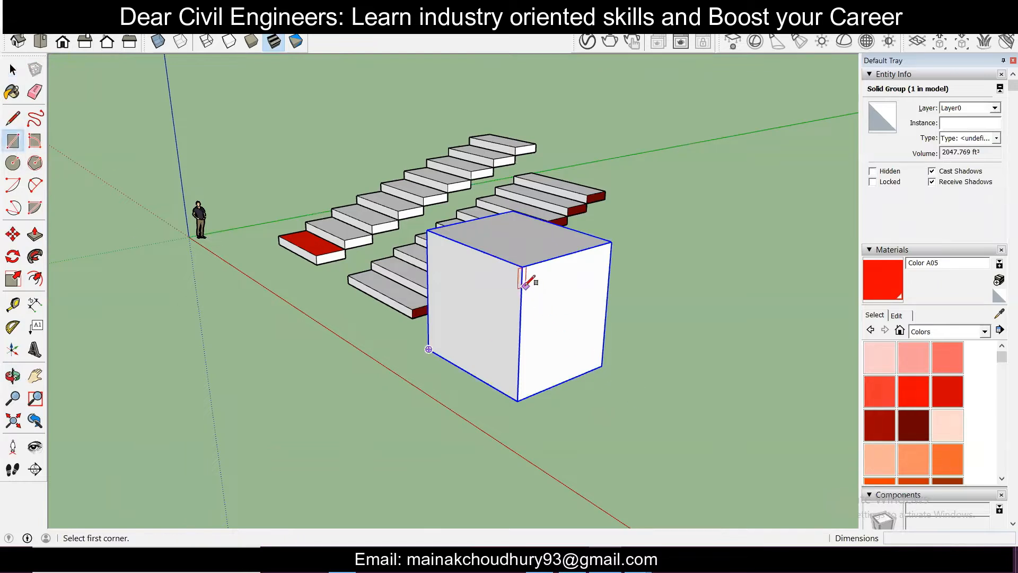
left_click(522, 266)
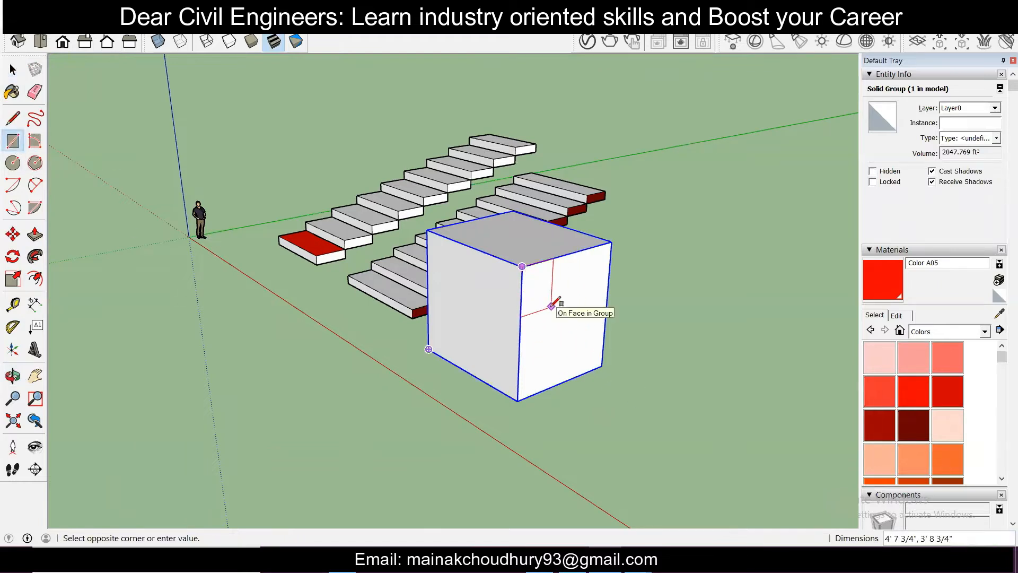
left_click(540, 300)
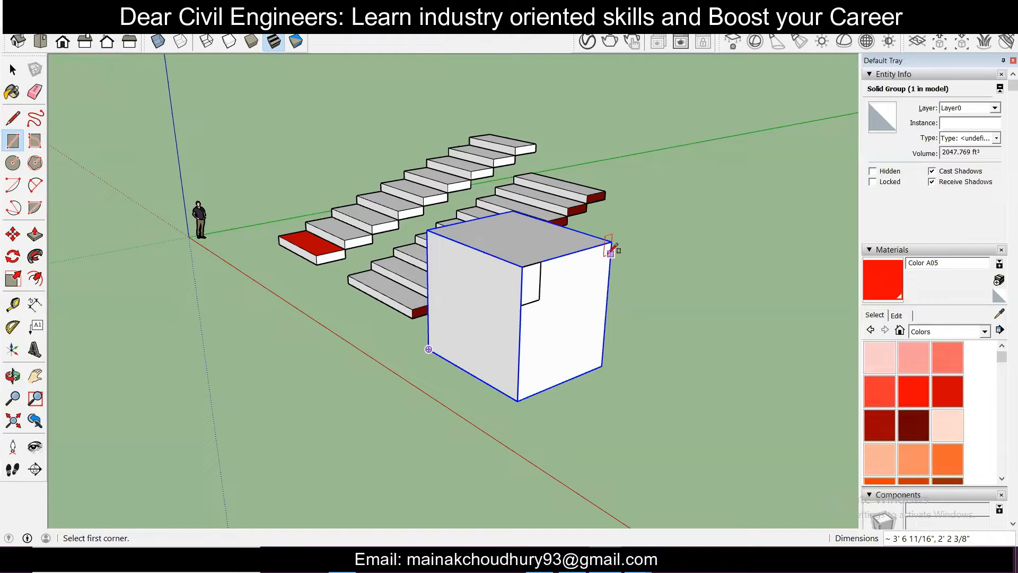
left_click(611, 242)
left_click(590, 279)
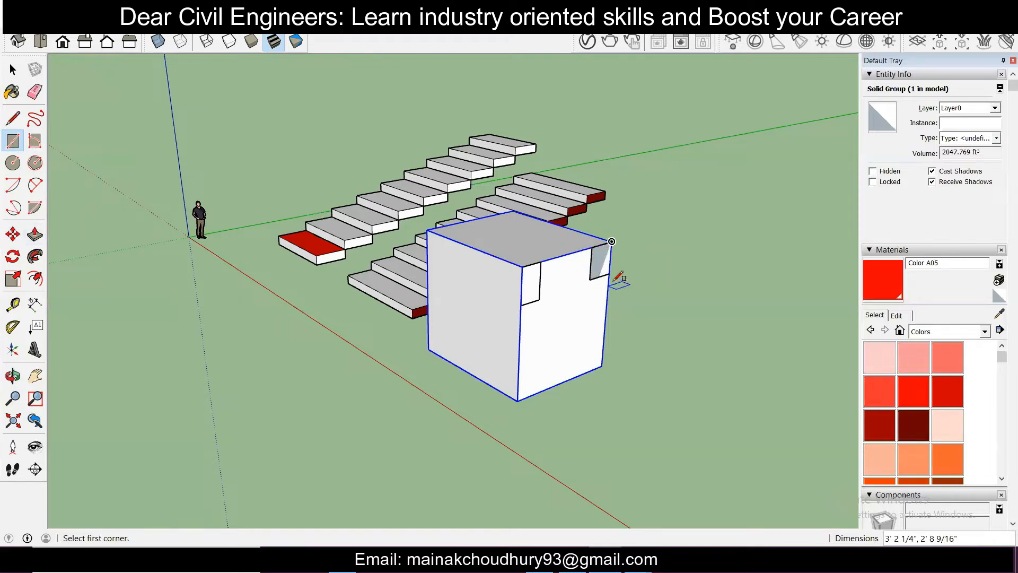
key("ctrl+z")
Draw a rectangle about 3' 8" square at the face's diagonally opposite lower corner and push/pull both rectangles outward, the lower one about 8' 8"
left_click(601, 365)
left_click(576, 342)
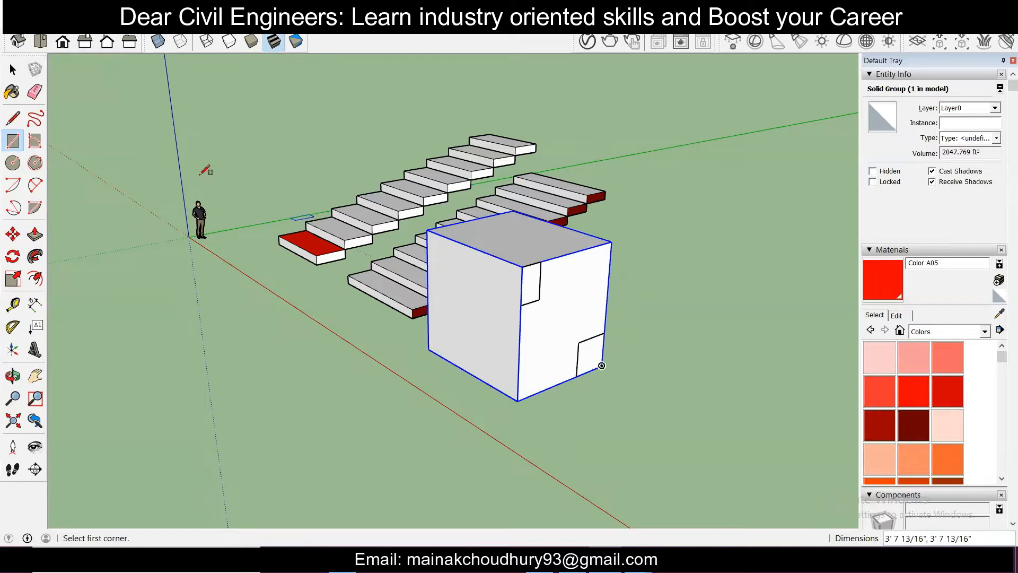
left_click(35, 234)
left_click(529, 282)
left_click(595, 309)
left_click(591, 350)
left_click(652, 348)
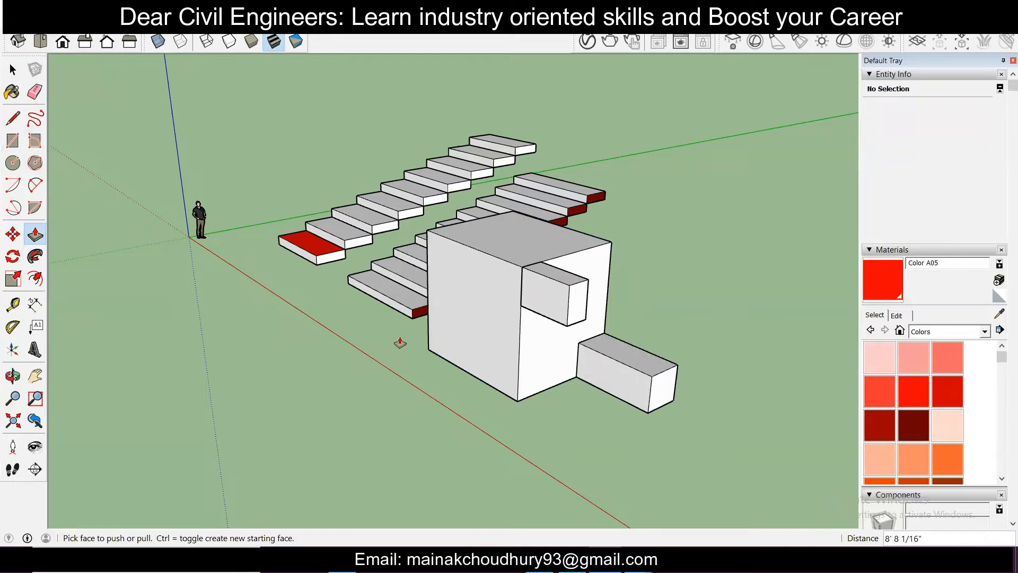
Open the box group for editing to examine which geometry belongs to it, and close the group
key("space")
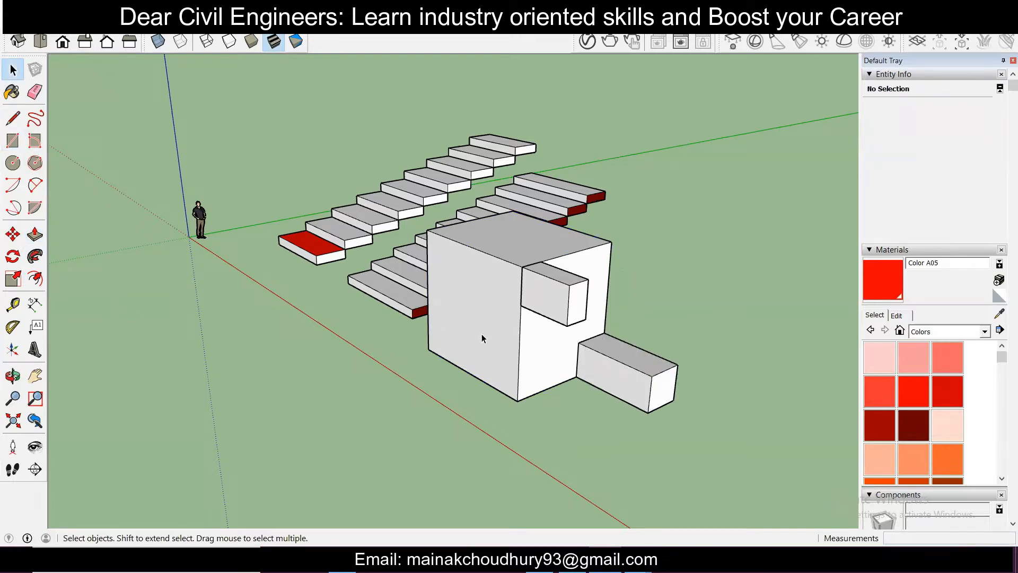
double_click(482, 338)
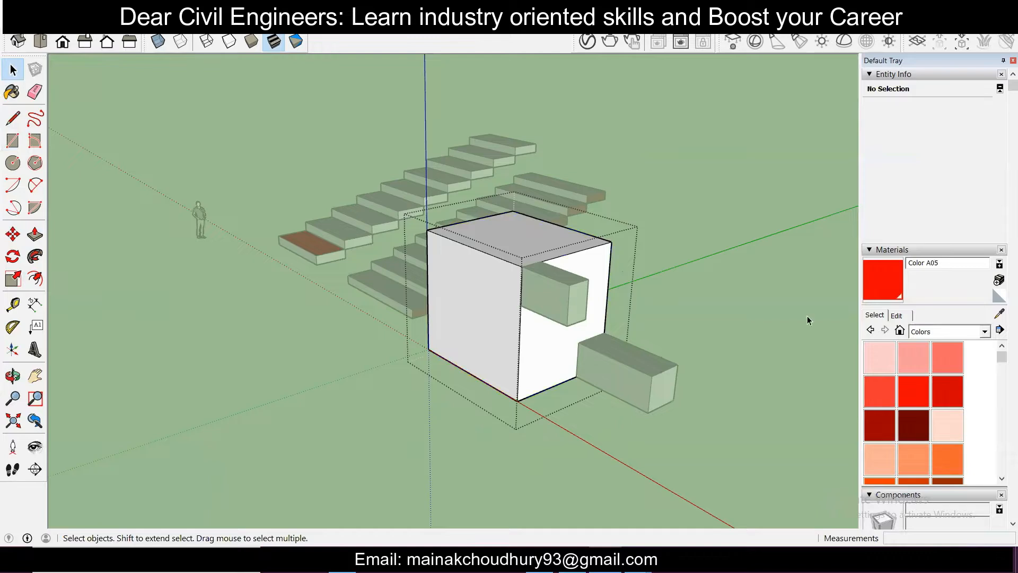
left_click_drag(859, 291, 856, 291)
left_click(772, 289)
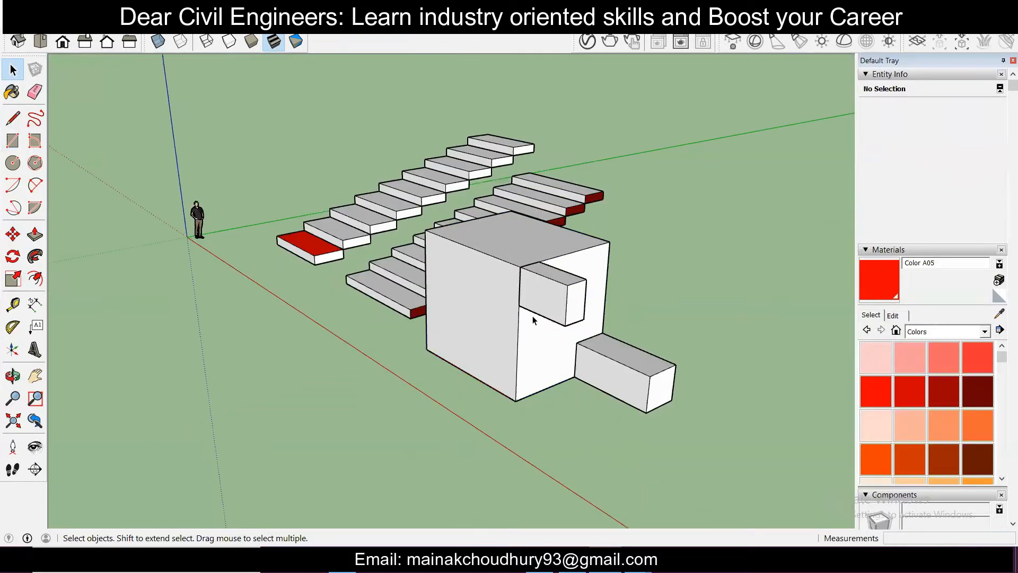
double_click(482, 330)
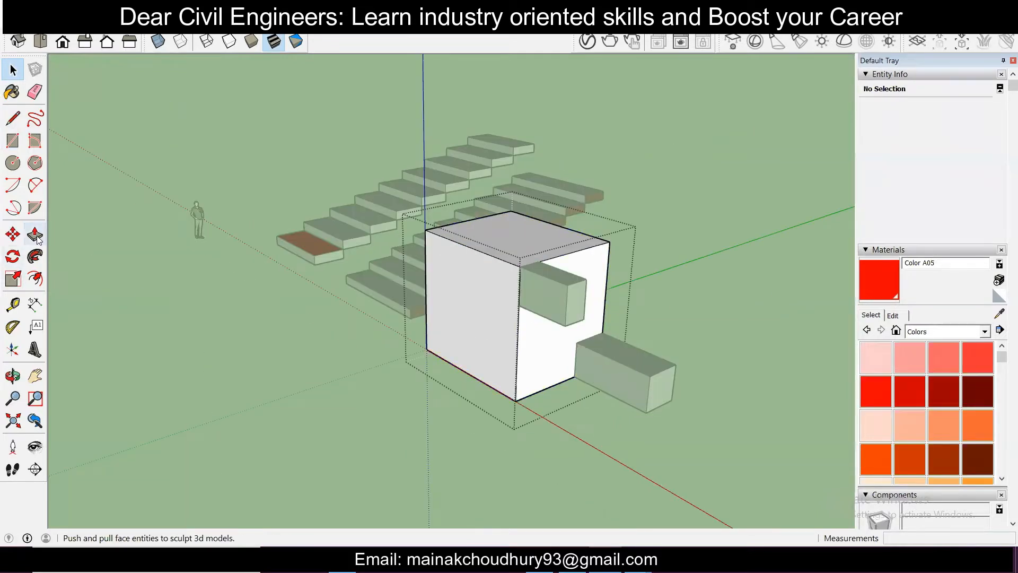
left_click(713, 307)
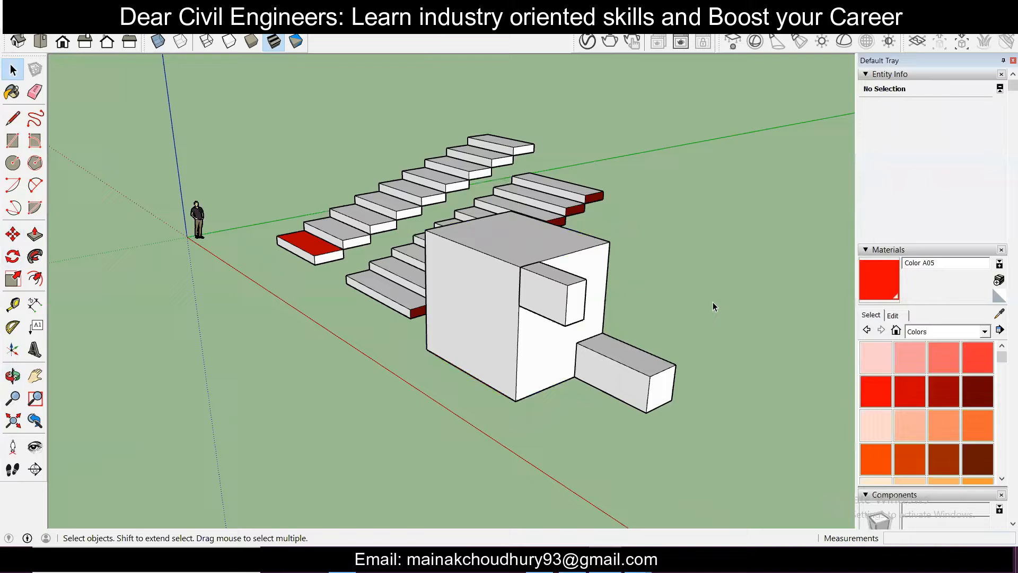
Move the box group about 31' 6" away from the two projecting blocks, toward the lowest step of the group staircase
left_click(468, 345)
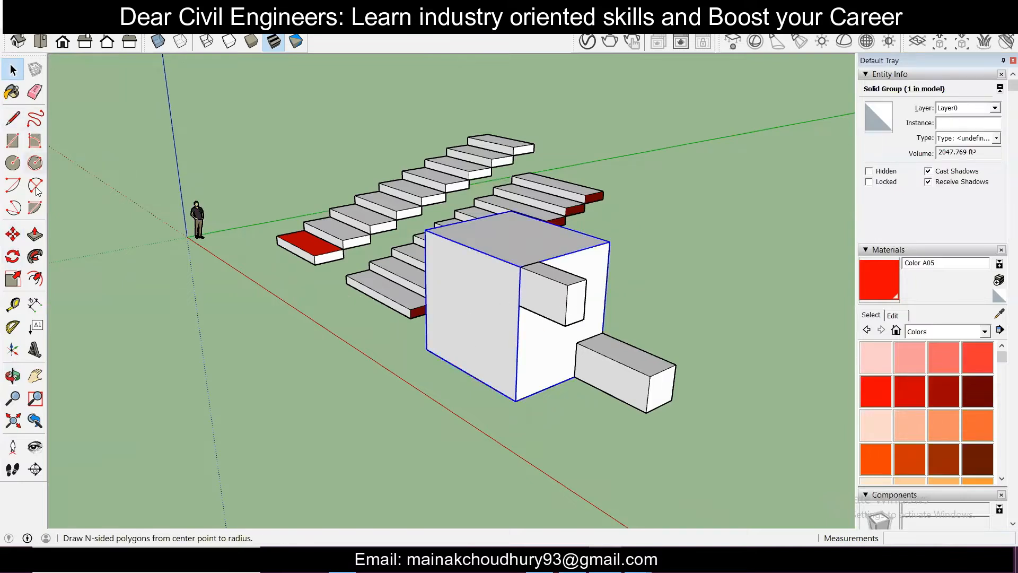
left_click(12, 234)
left_click(448, 358)
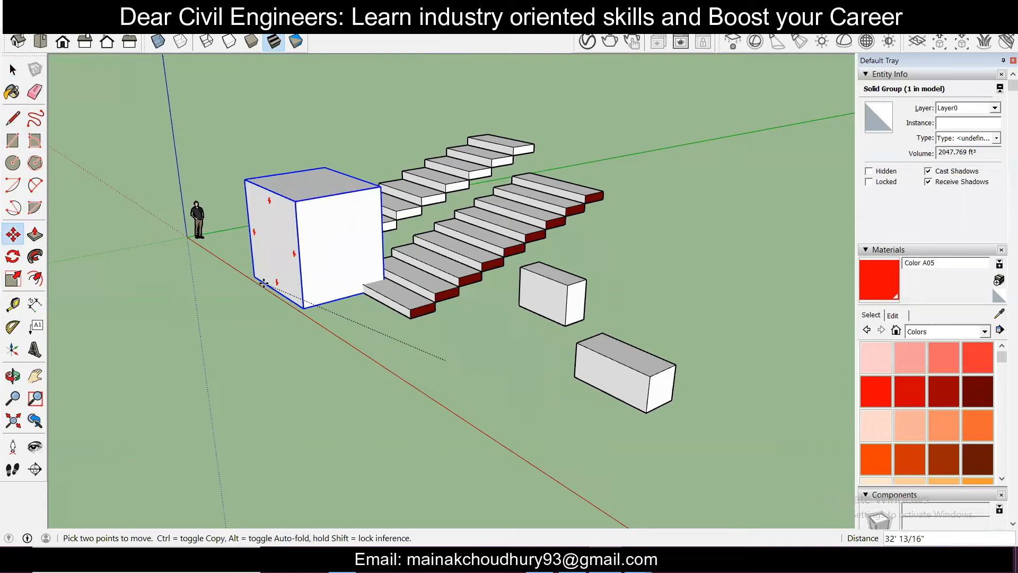
left_click(182, 330)
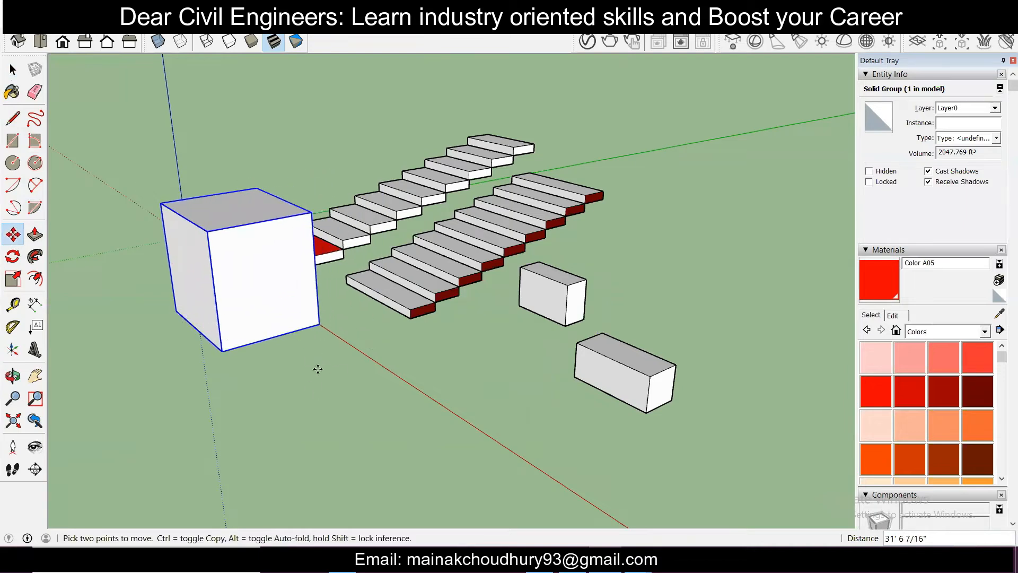